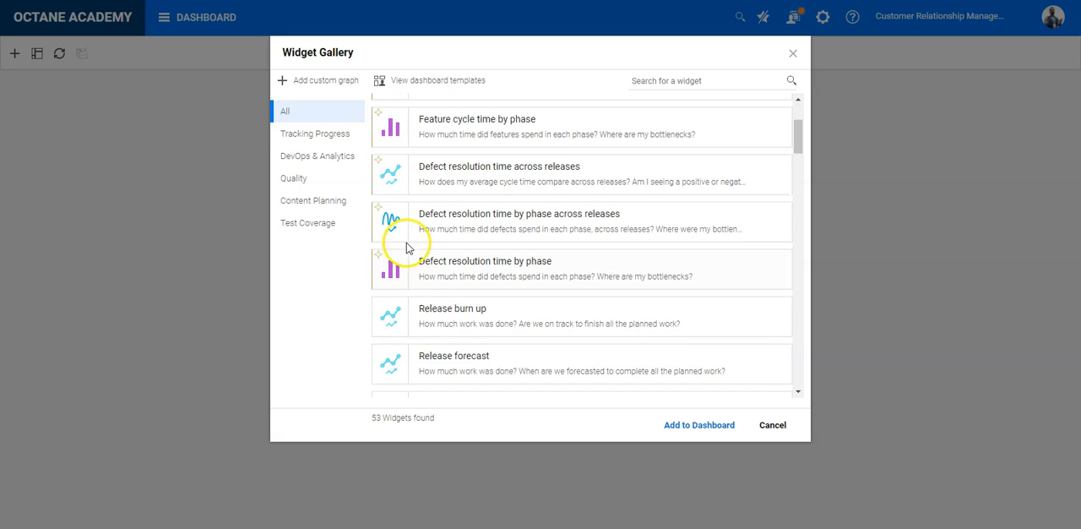
Step: Add the Automation ROI widget from the widget gallery to the dashboard
left_click(430, 262)
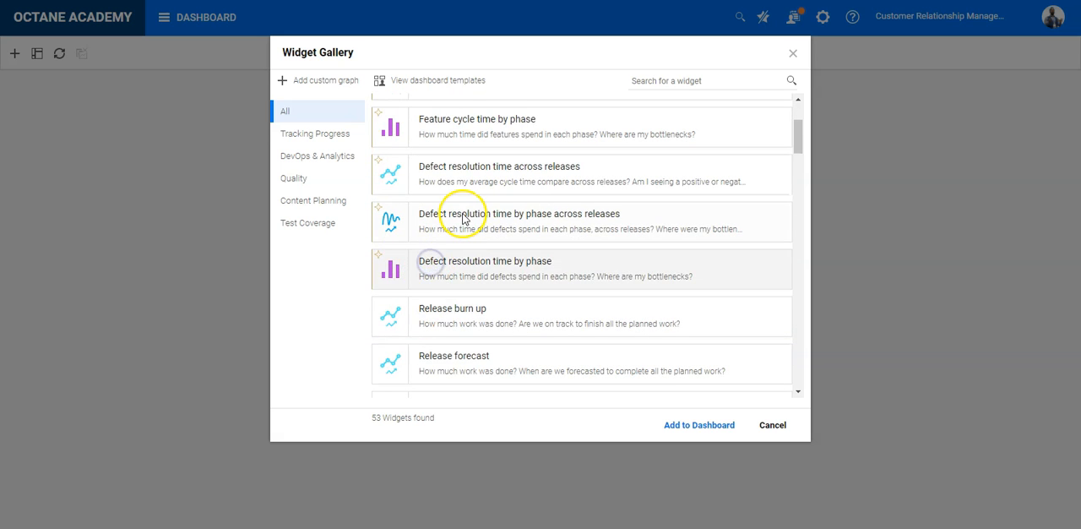
scroll(448, 203, "up", 3)
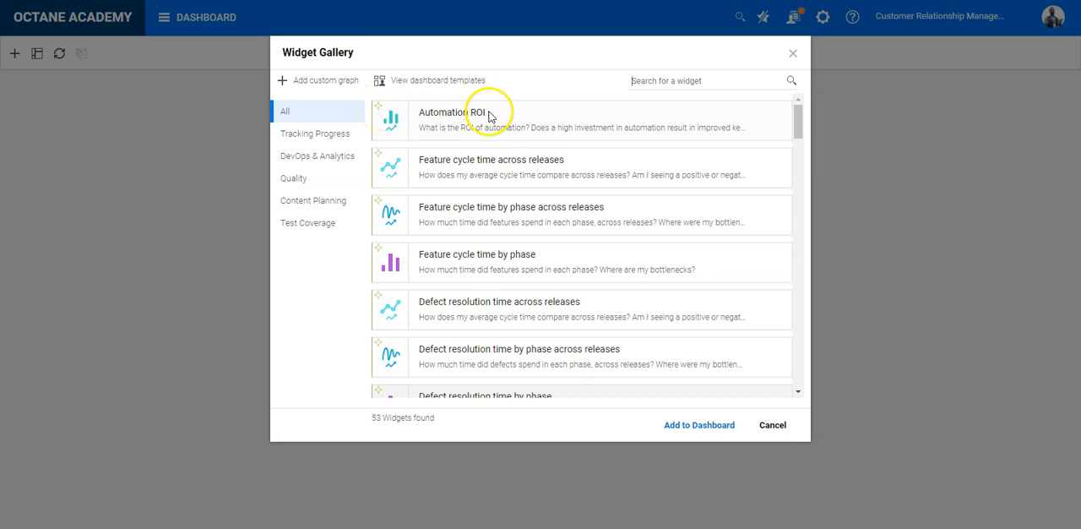
left_click(462, 129)
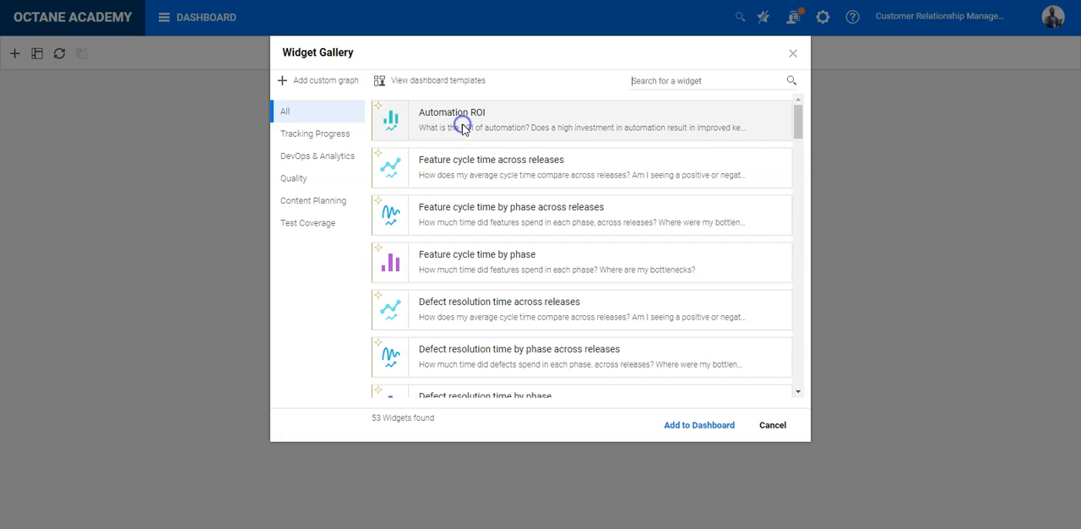
left_click(724, 434)
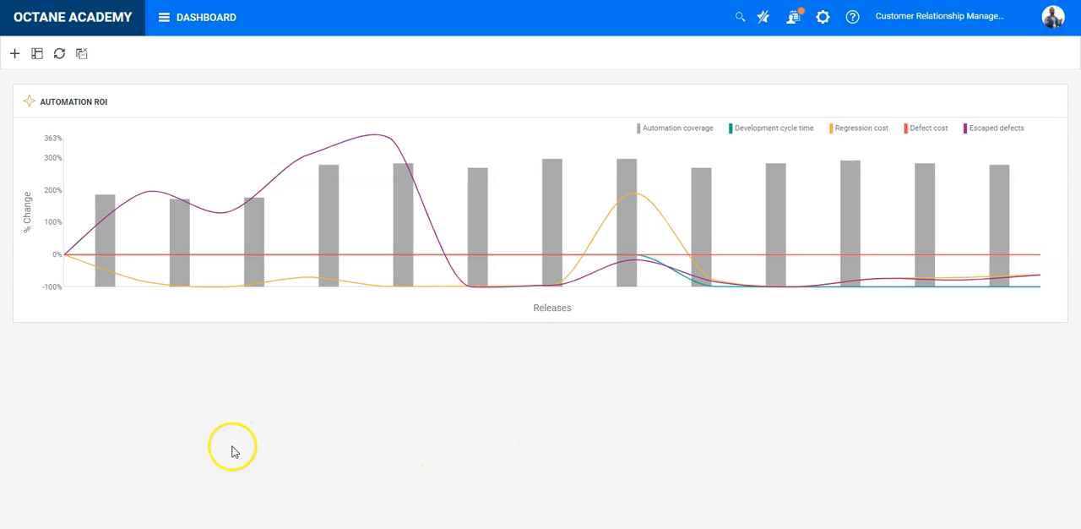
Step: Hide the Development cycle time, Regression cost, Defect cost and Escaped defects series in the Automation ROI chart and close the widget details
mouse_move(126, 285)
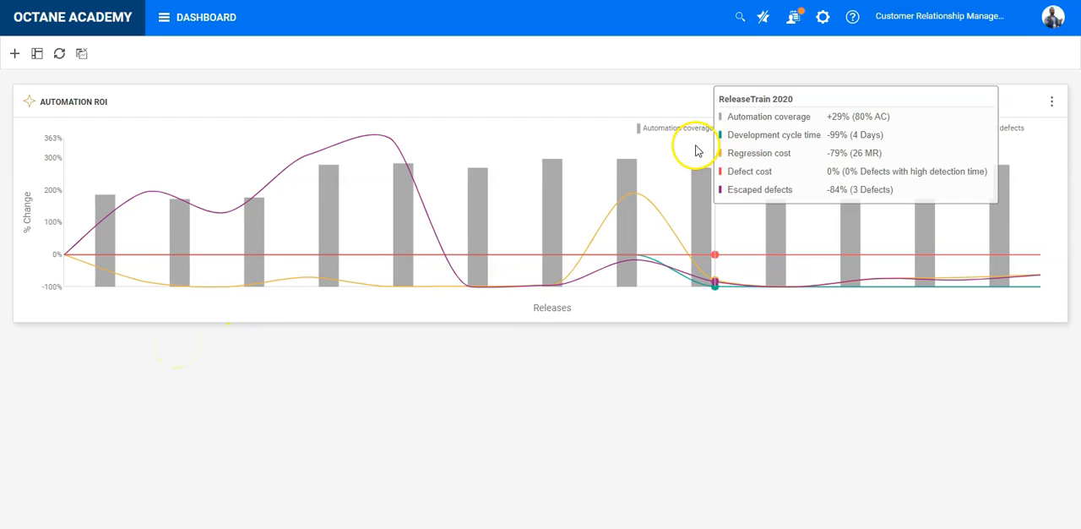
left_click(747, 128)
left_click(610, 129)
left_click(691, 128)
left_click(748, 128)
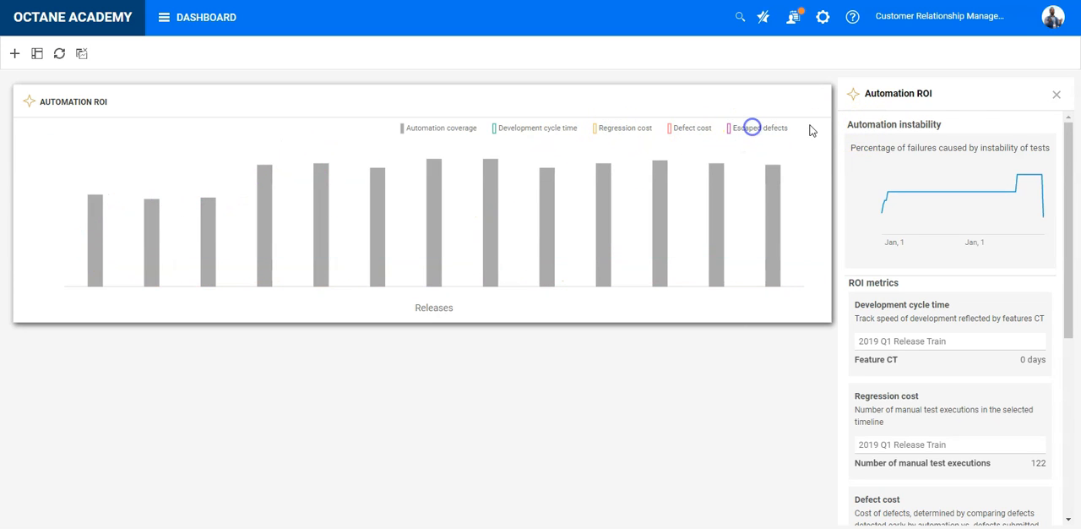
left_click(1056, 94)
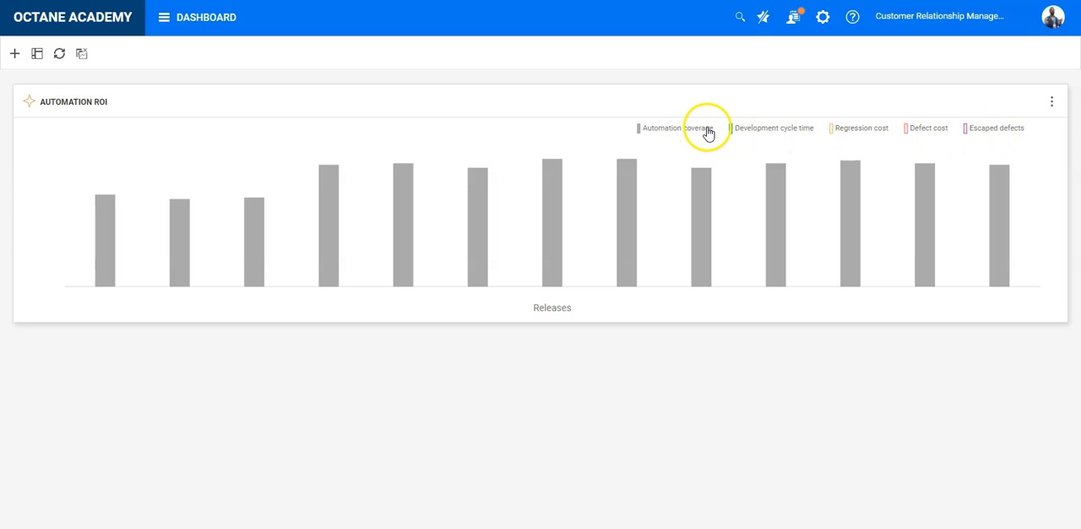
Step: Examine the automation coverage of each release in the Automation ROI chart, from the earliest bars to 2019 Q3 Release Train
mouse_move(97, 239)
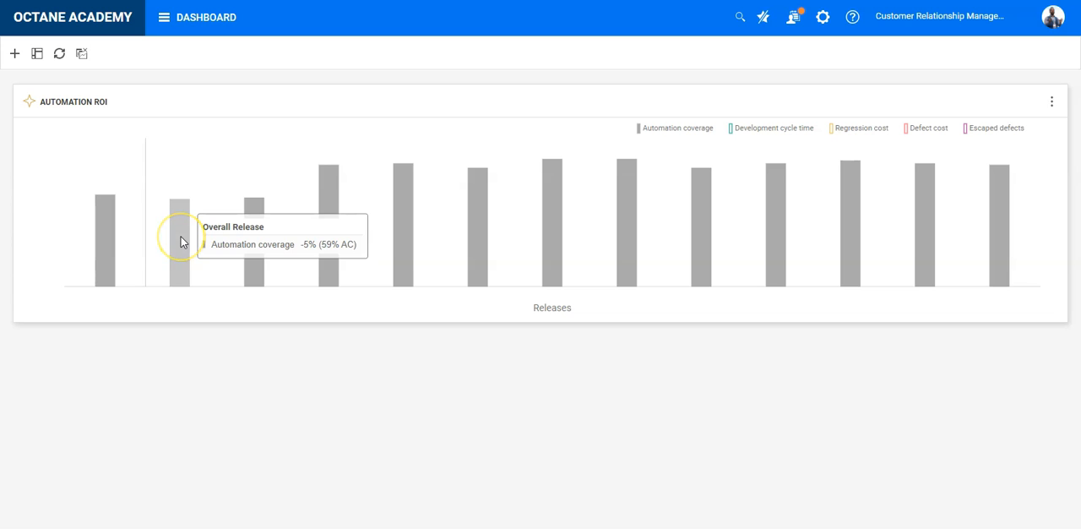
mouse_move(252, 236)
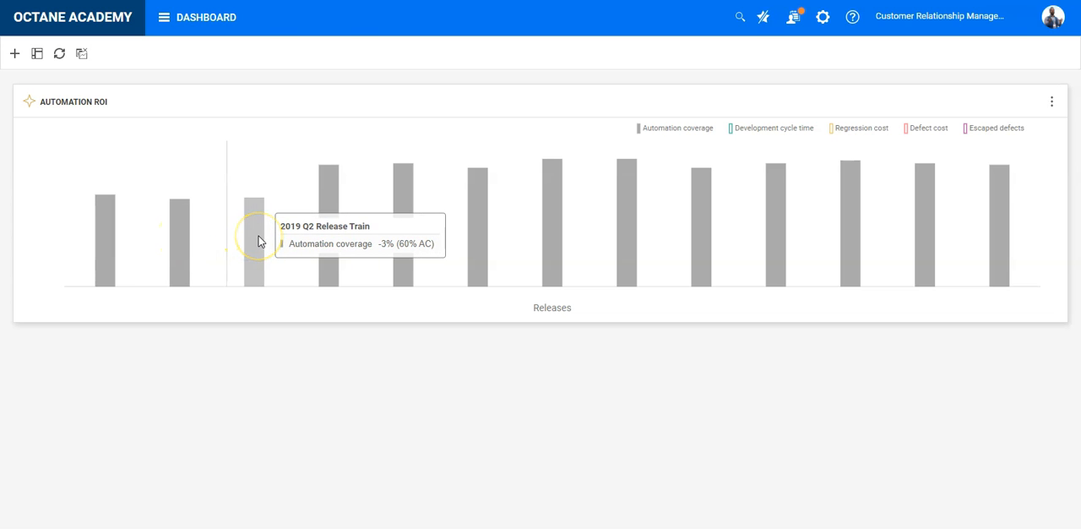
mouse_move(333, 246)
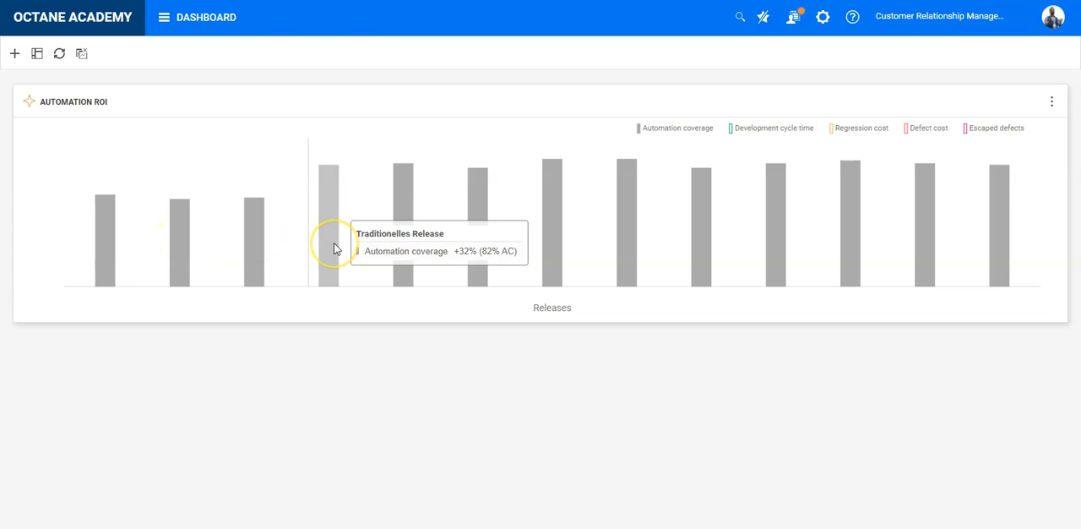
mouse_move(390, 244)
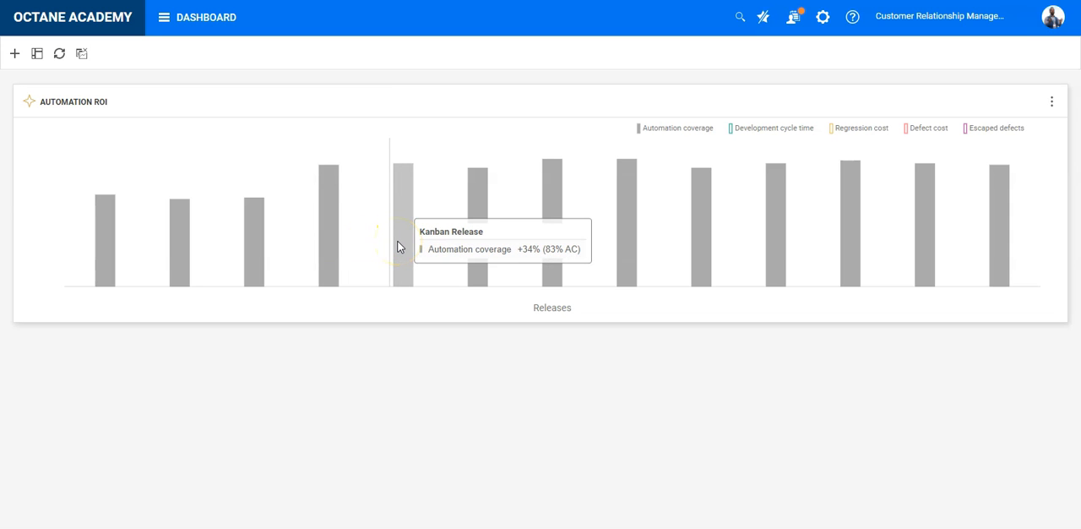
mouse_move(460, 245)
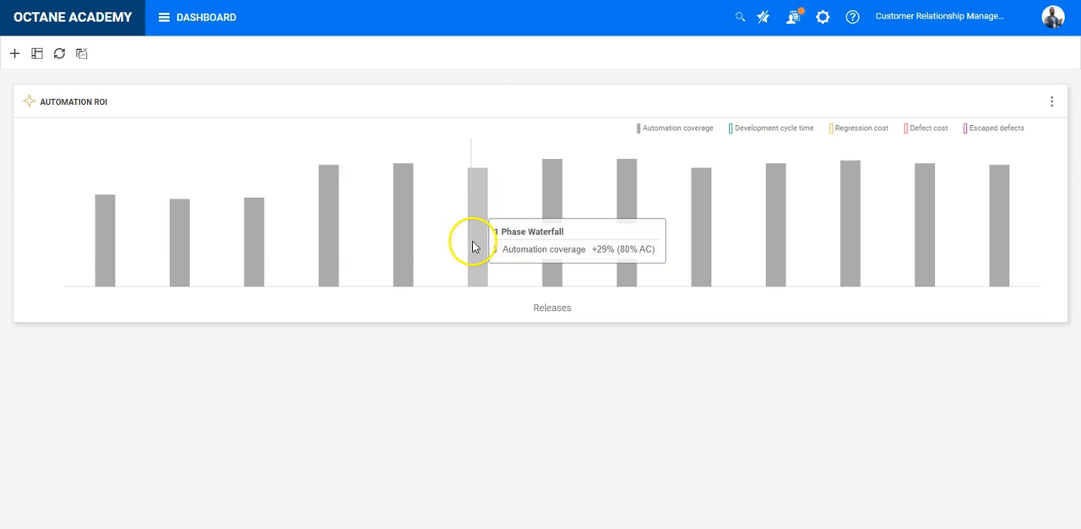
mouse_move(523, 245)
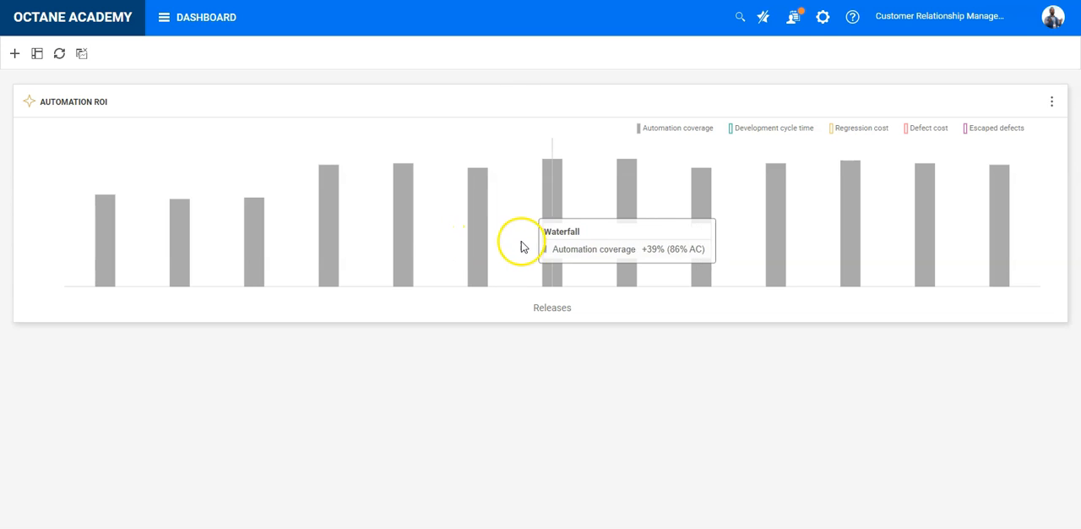
mouse_move(638, 252)
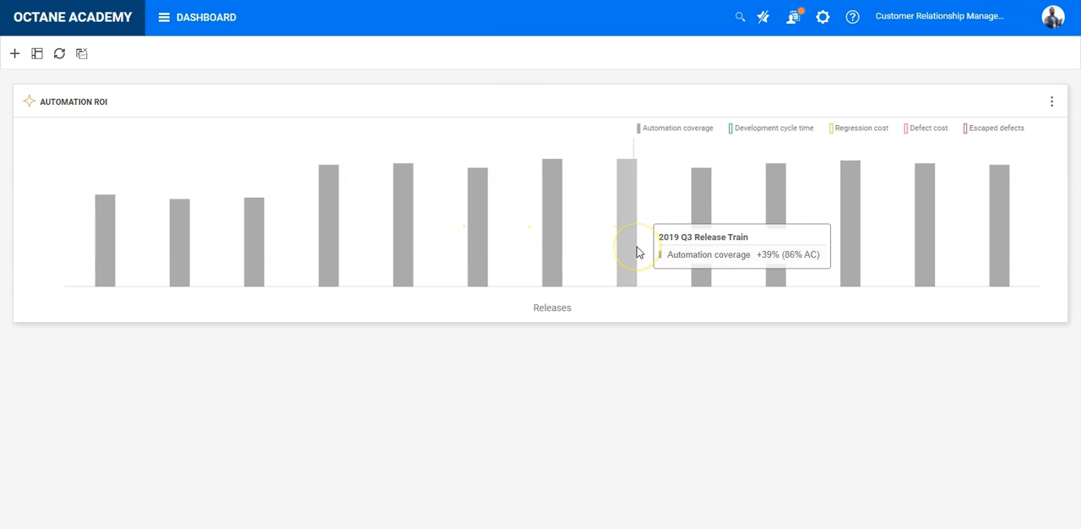
Step: Examine the Automation ROI metrics of the releases in the Testing workspace, including Regression Testing 1.1
mouse_move(164, 242)
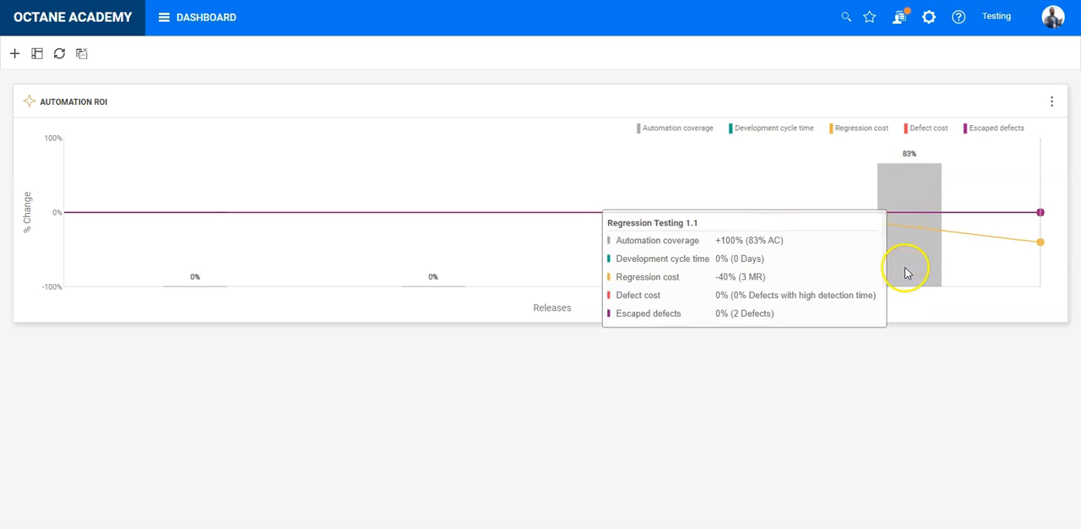
left_click(837, 456)
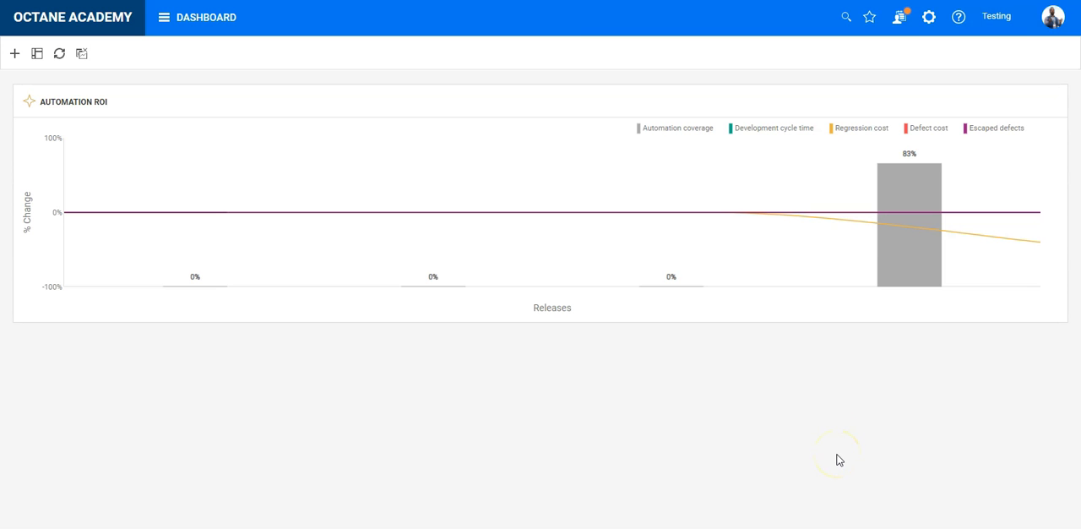
left_click(836, 449)
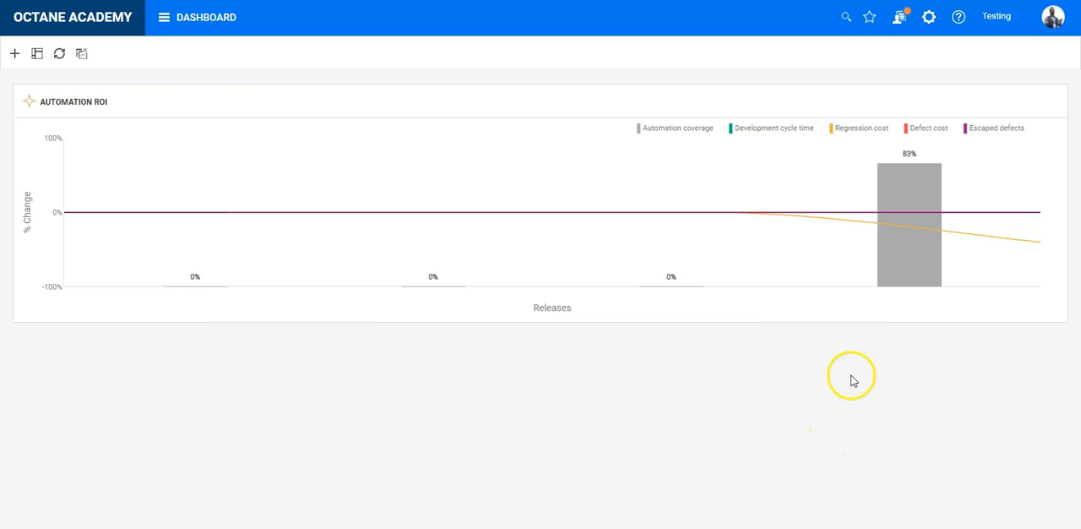
mouse_move(929, 291)
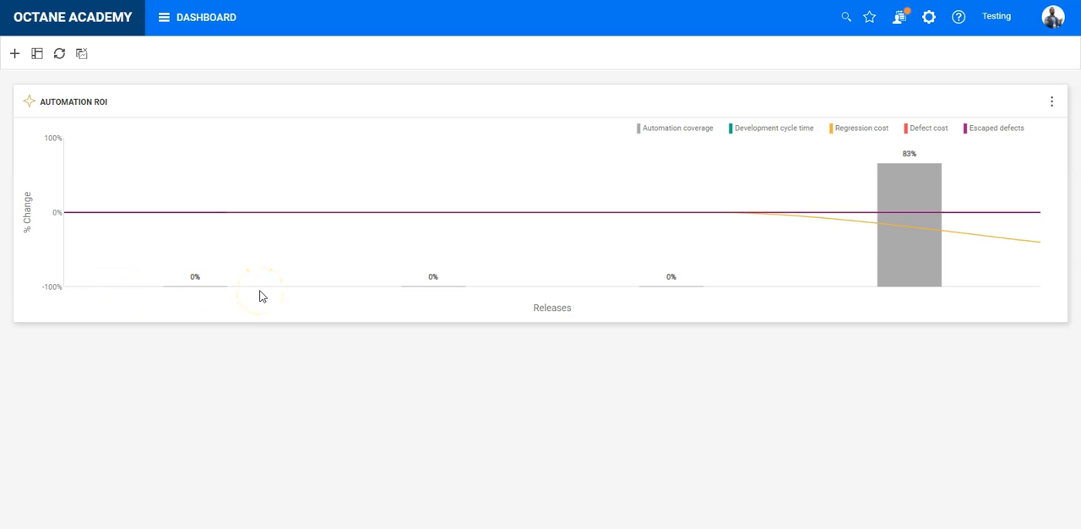
left_click(257, 426)
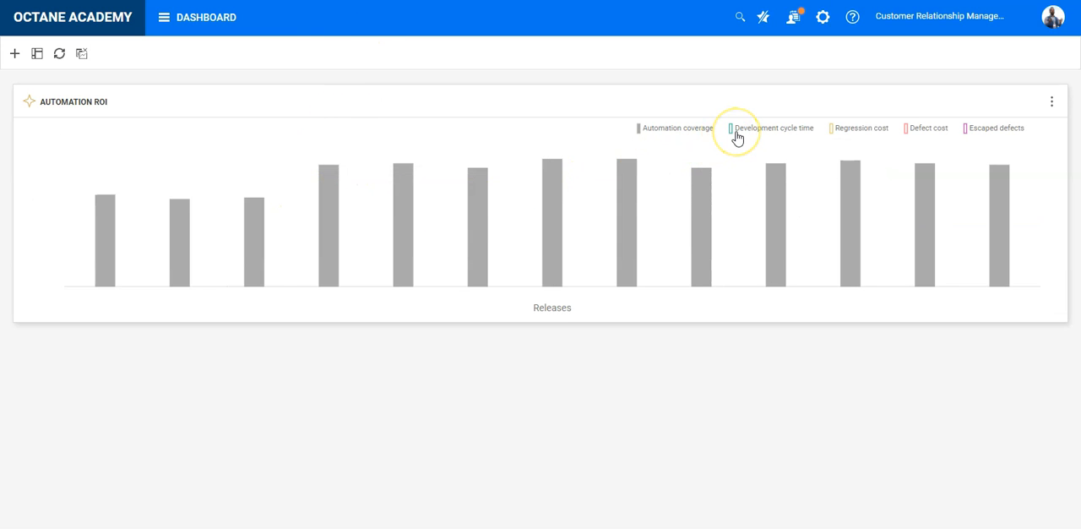
Step: Show the Development cycle time and Regression cost series again in the Customer Relationship Management workspace's Automation ROI chart, closing the widget details
left_click(736, 137)
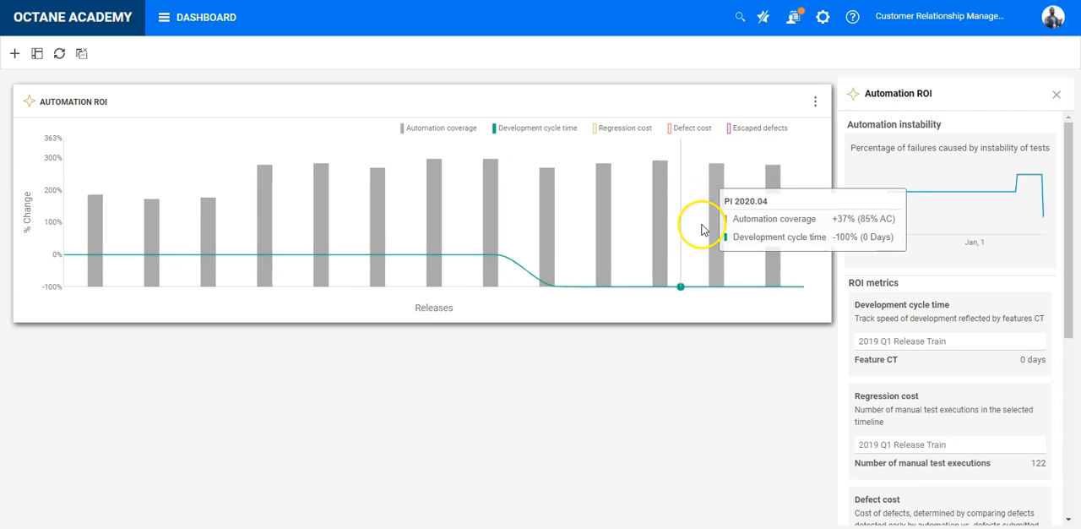
left_click(1055, 94)
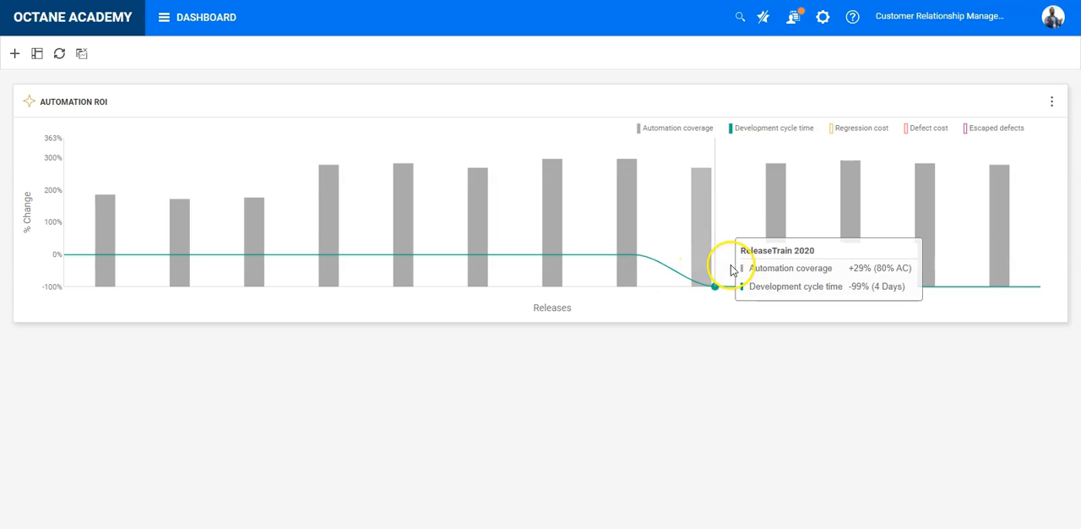
left_click(873, 137)
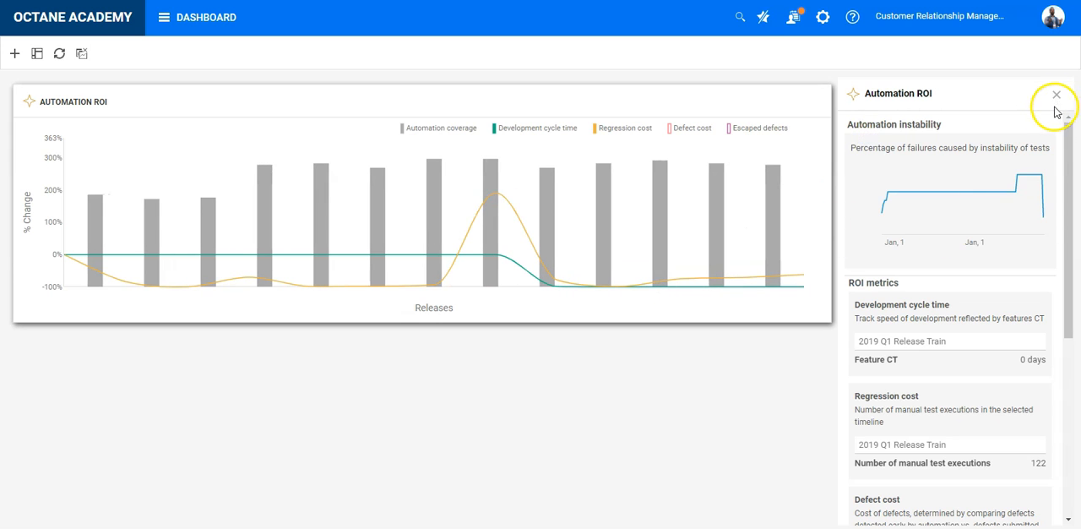
left_click(1057, 97)
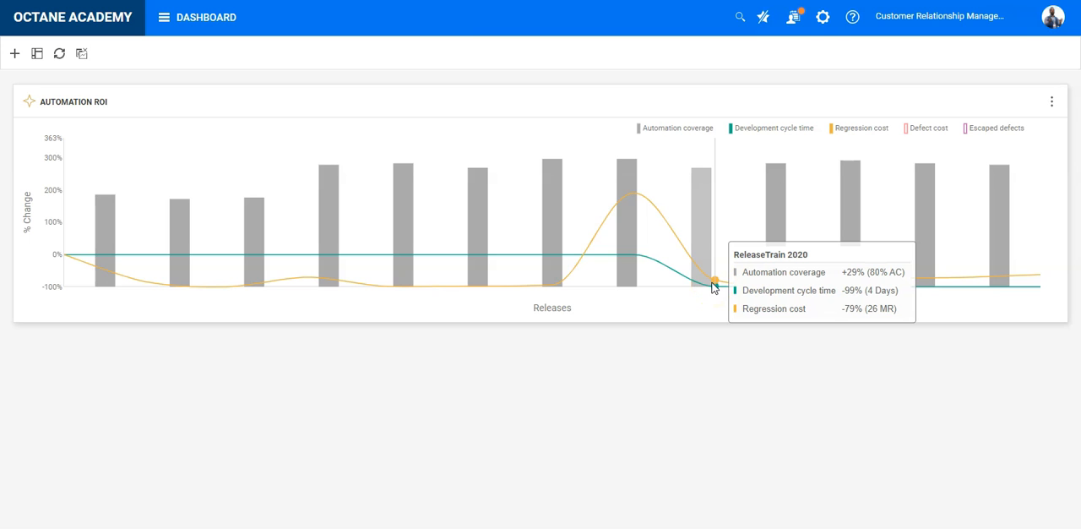
Step: Show the Defect cost and Escaped defects series again in the Automation ROI chart and close the widget details
left_click(930, 128)
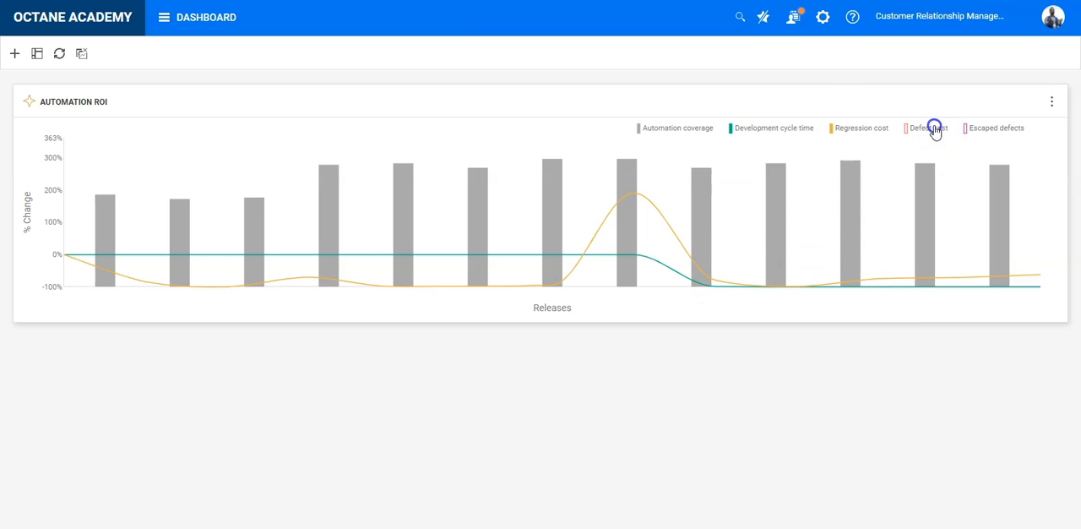
left_click(1056, 95)
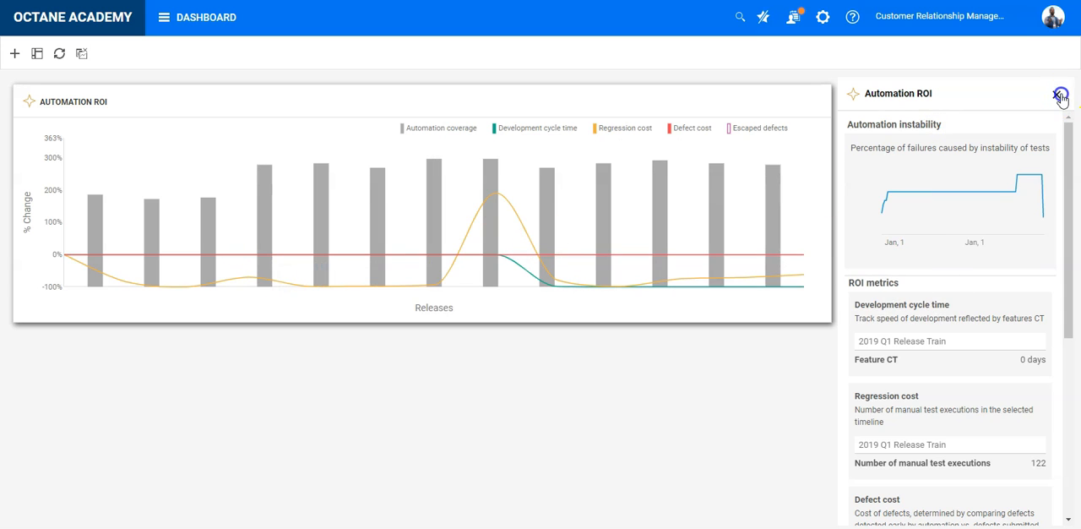
left_click(1051, 100)
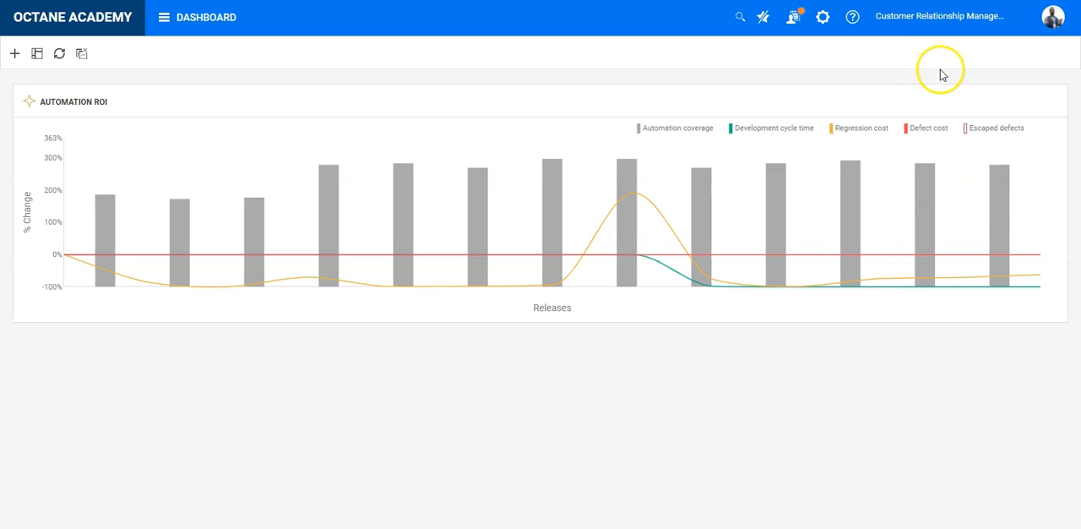
left_click(972, 124)
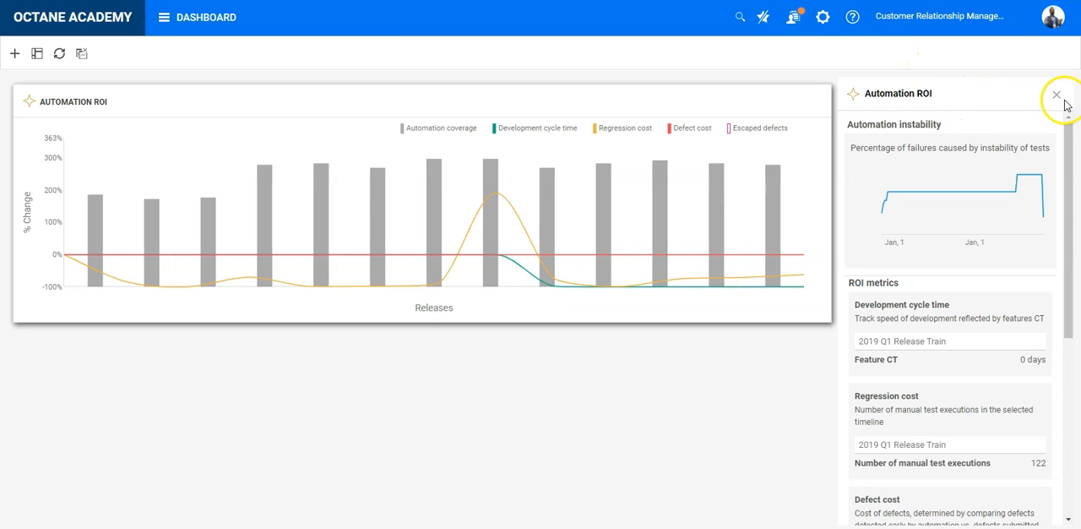
left_click(769, 130)
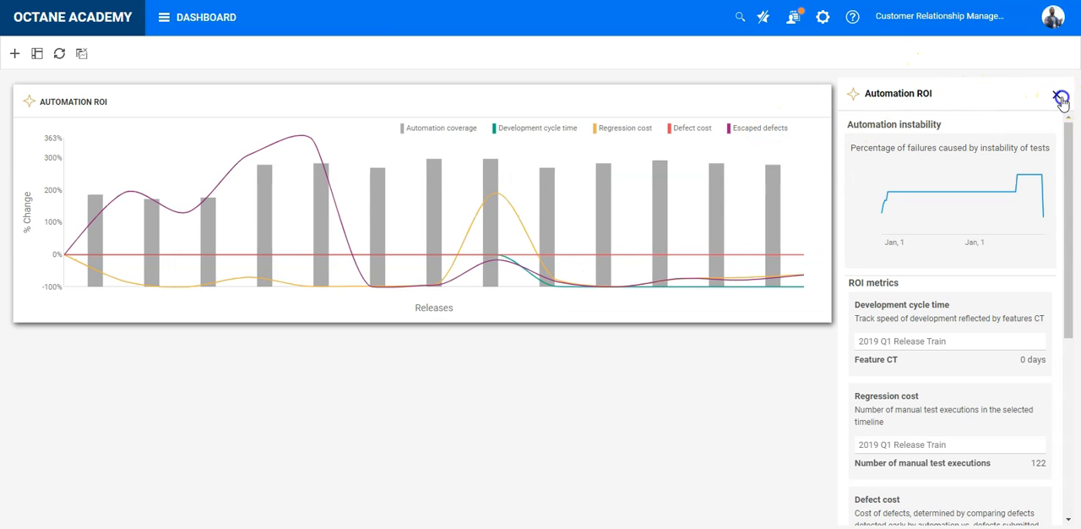
left_click(1056, 94)
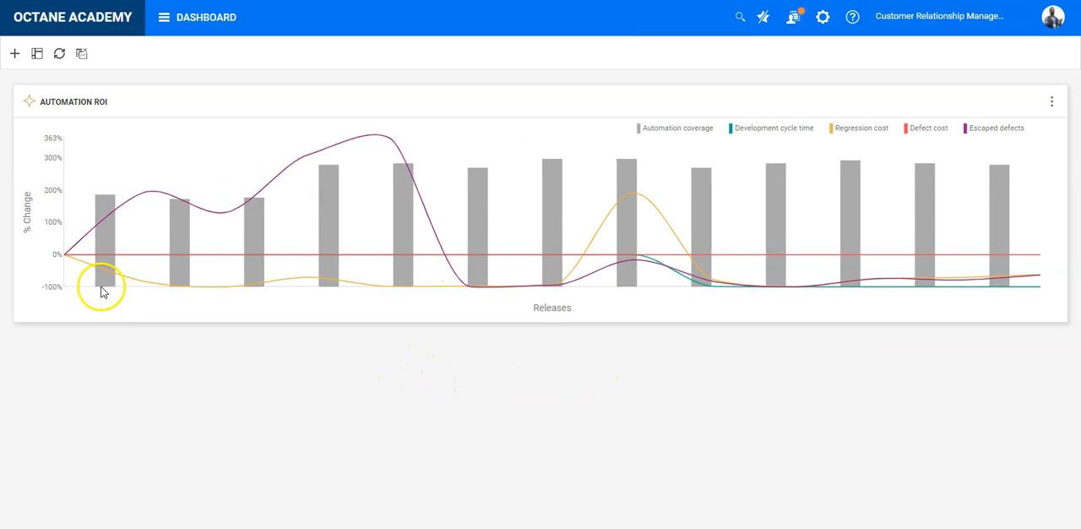
Step: Open the configuration of the Automation ROI widget at its scope settings
mouse_move(140, 225)
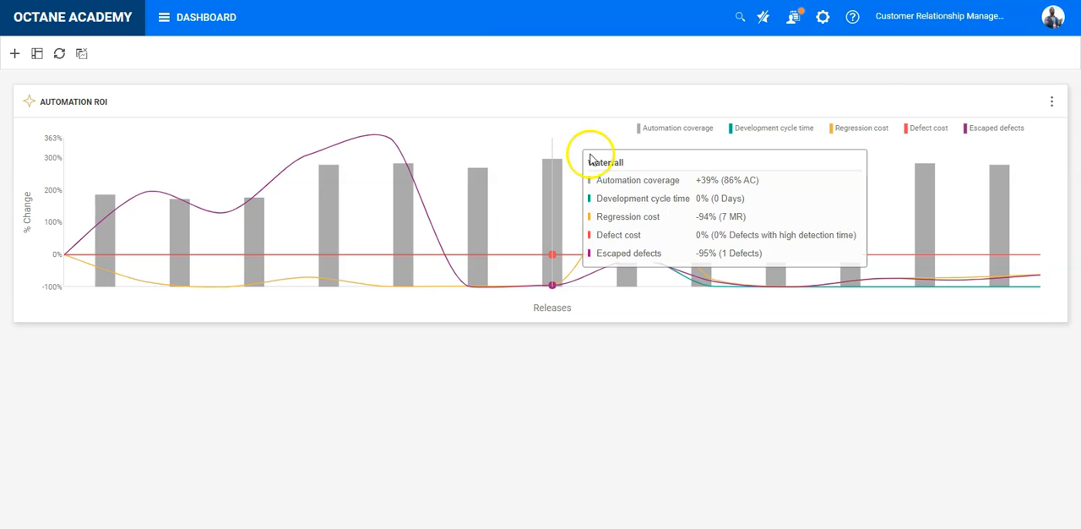
left_click(1017, 118)
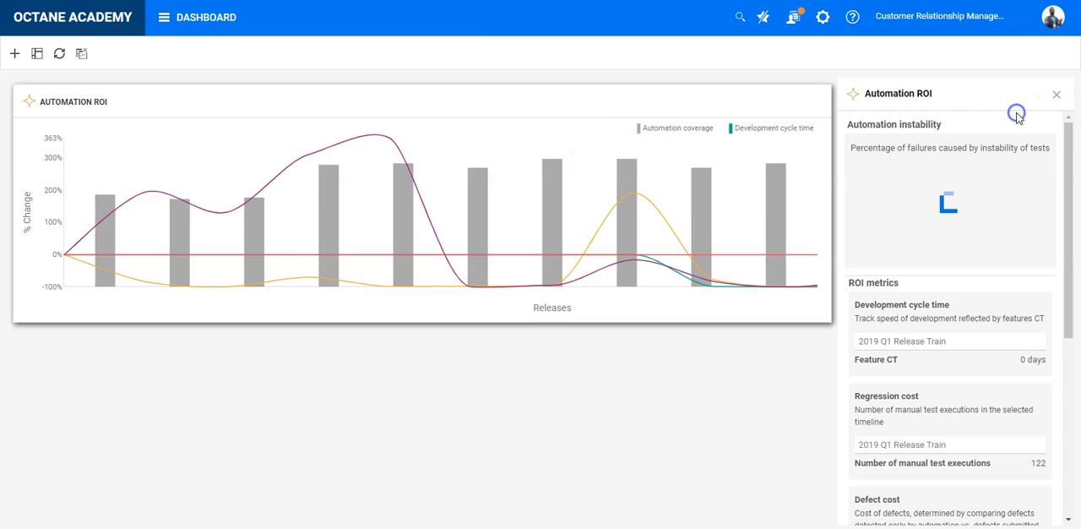
left_click(816, 108)
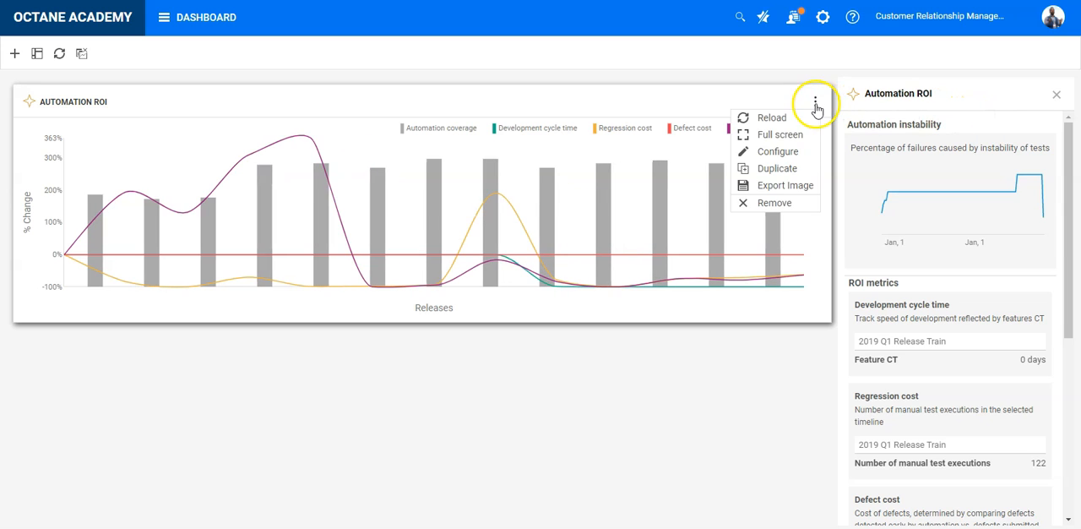
left_click(799, 153)
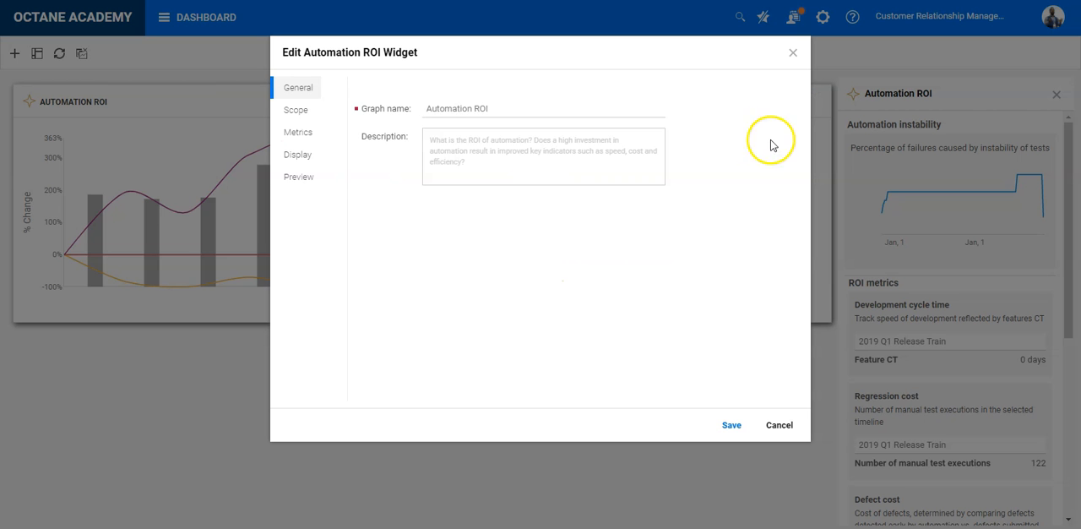
left_click(304, 112)
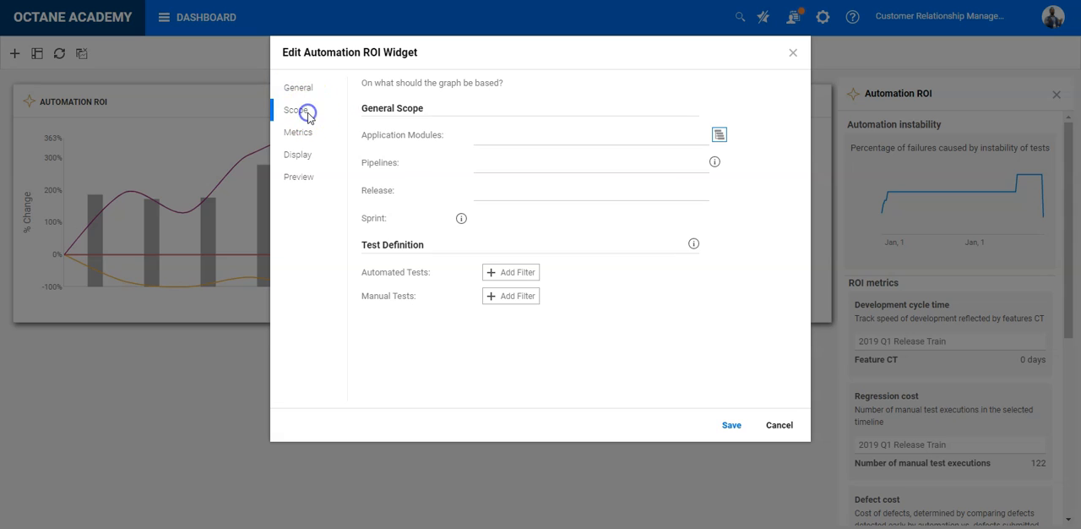
Step: Review the application modules and pipelines offered for the widget's general scope, leaving both unselected
left_click(506, 135)
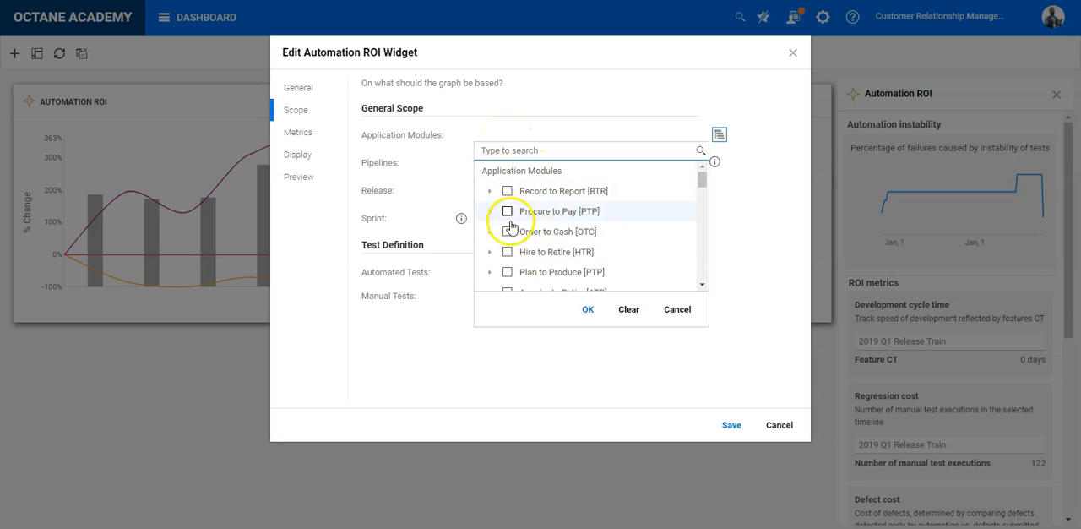
left_click(676, 311)
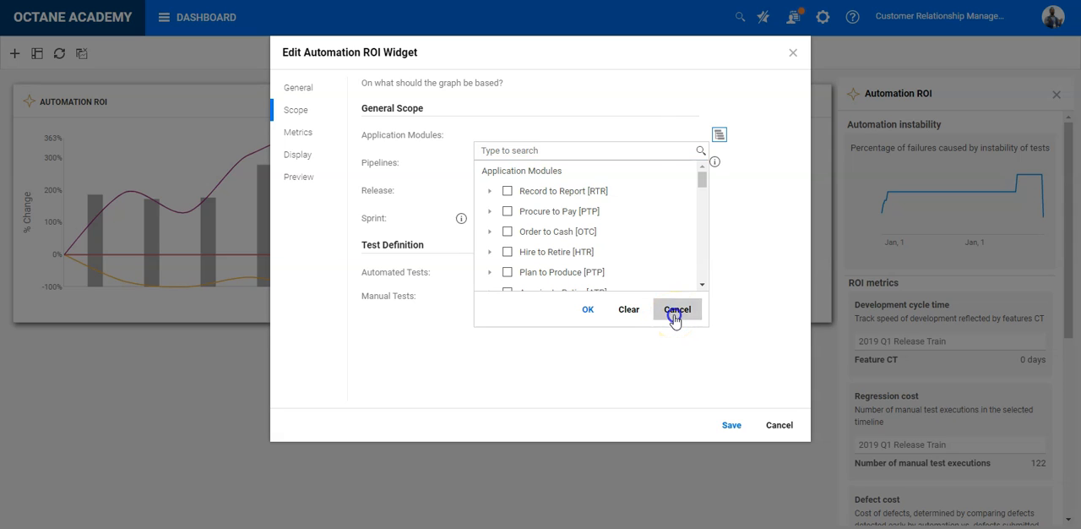
left_click(522, 168)
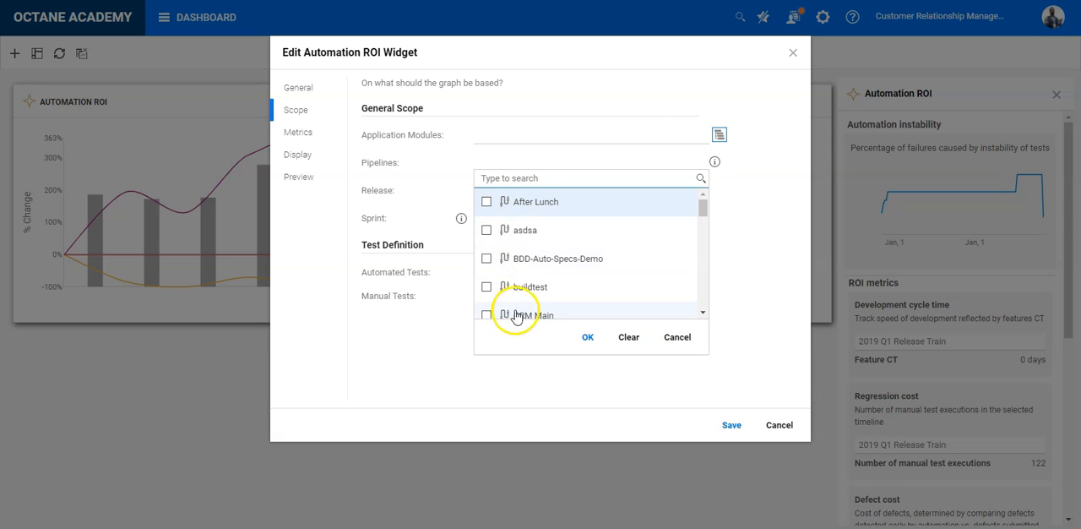
left_click(673, 338)
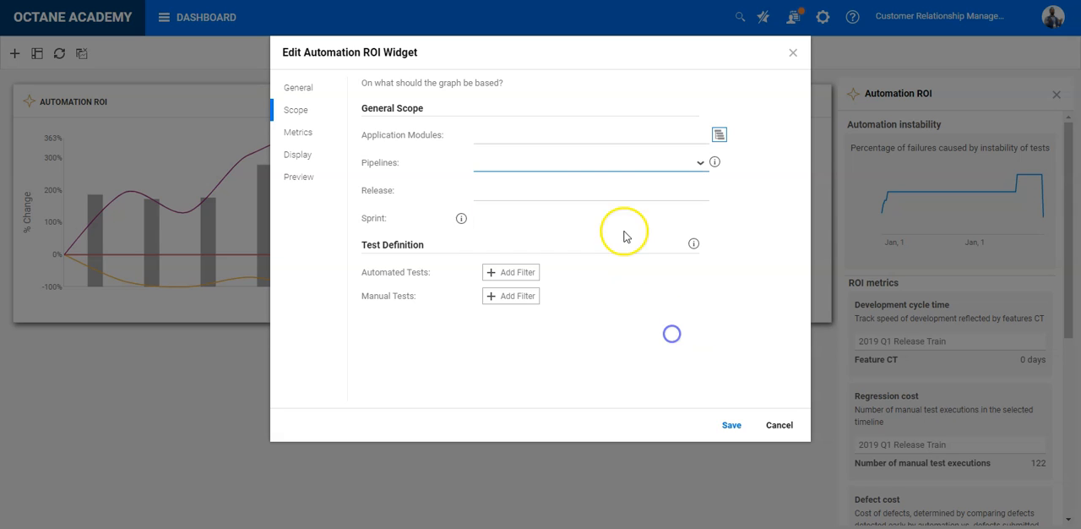
Step: Limit the scope to releases Release Jo 2020 Q3, PI 2020.07., PI 2020.04, Waterfall Release, ReleaseTrain 2020, 2019 Q3 Release Train and Waterfall
left_click(591, 194)
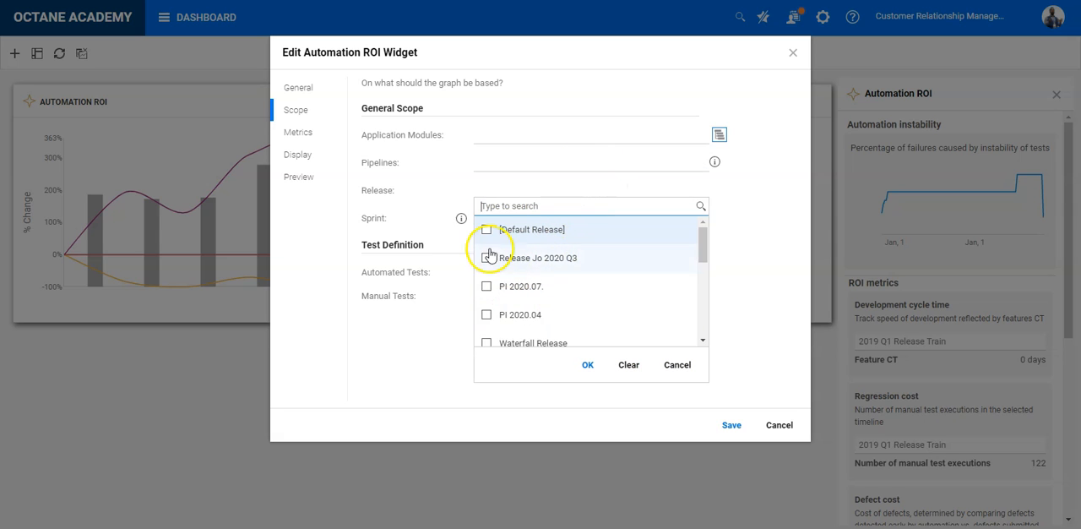
left_click(518, 264)
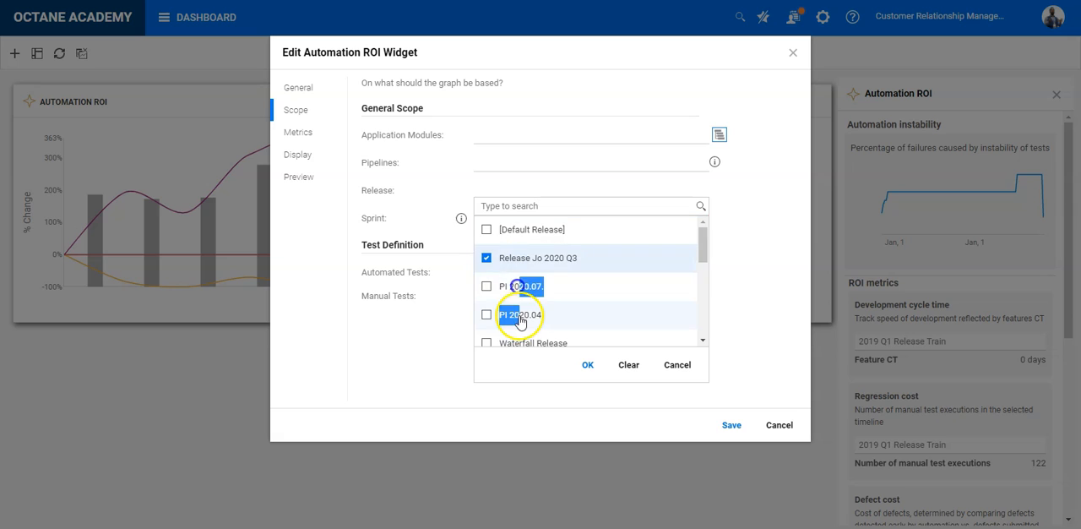
left_click(510, 318)
left_click(518, 288)
scroll(528, 291, "down", 1)
left_click(527, 281)
left_click(534, 306)
left_click(538, 329)
scroll(540, 331, "down", 1)
left_click(538, 293)
left_click(588, 366)
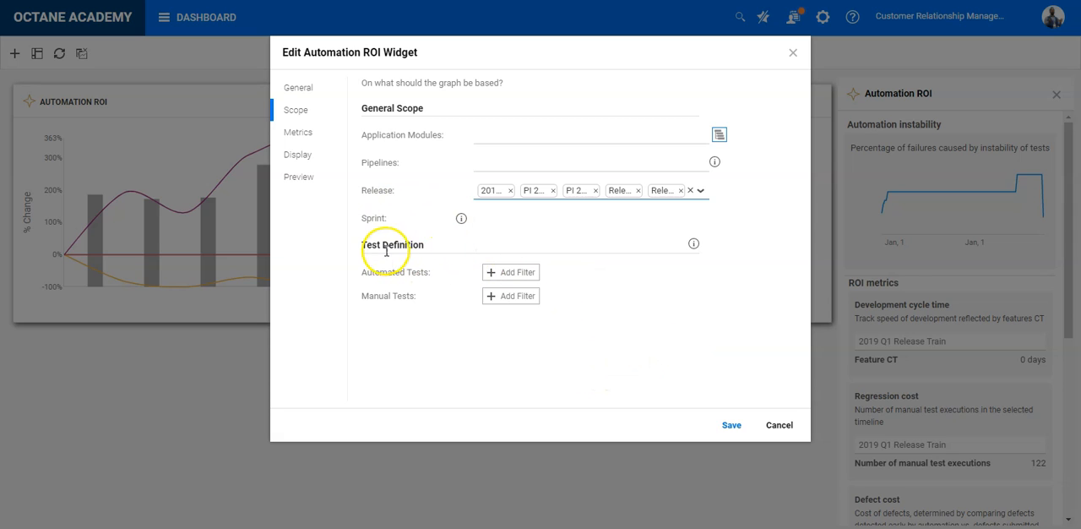
Step: Filter the widget's automated tests by testing tool type equal to UFT One and UFT Developer
left_click(514, 274)
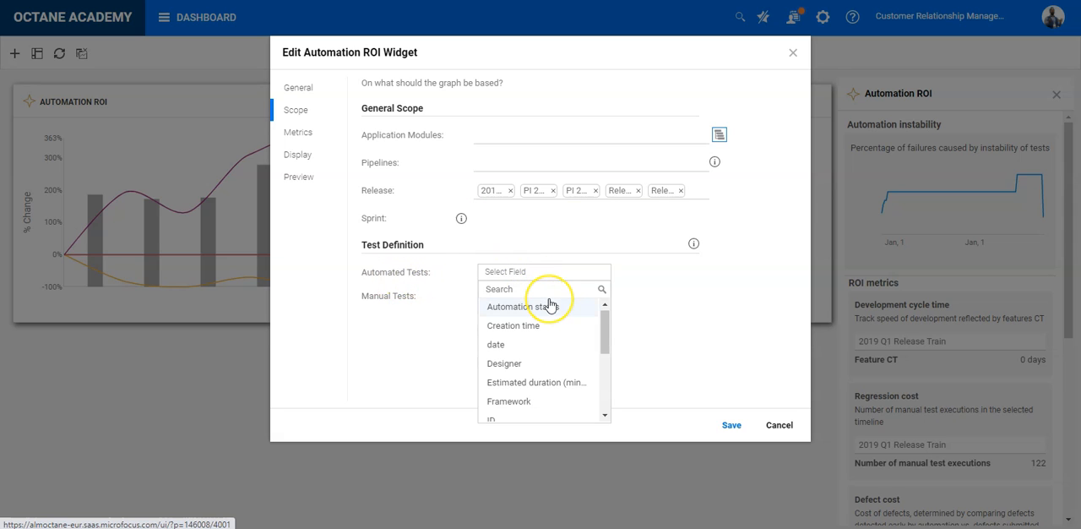
type("test")
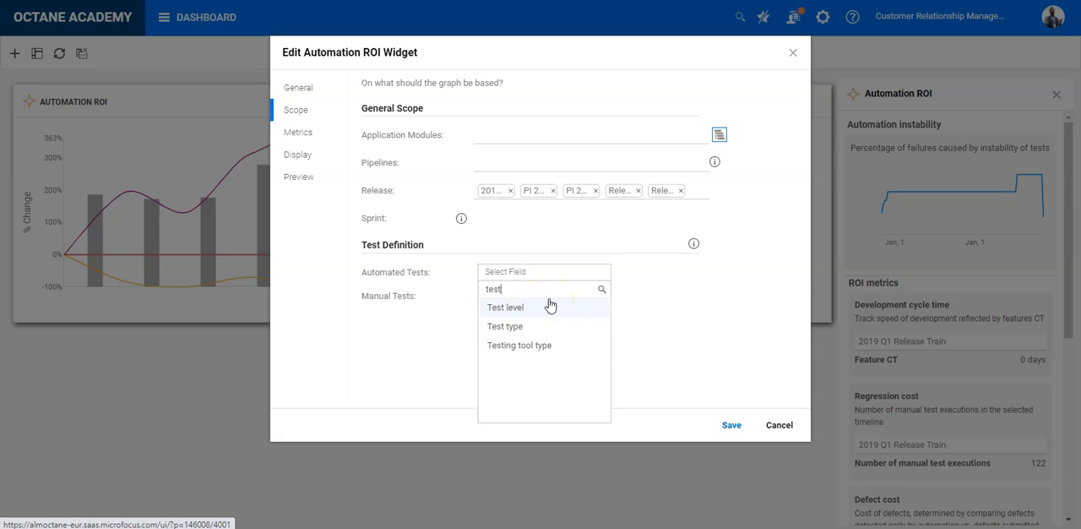
left_click(551, 346)
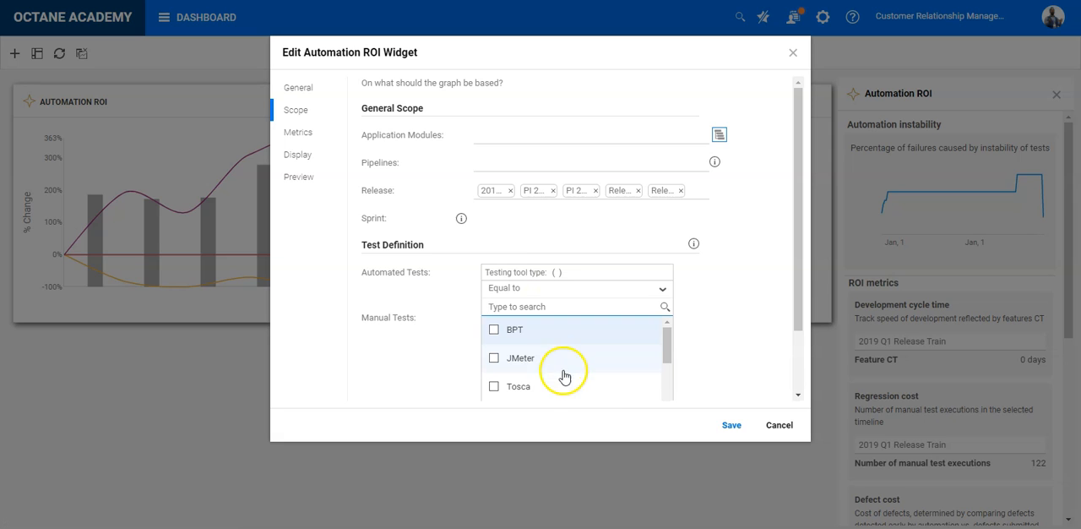
scroll(558, 380, "down", 2)
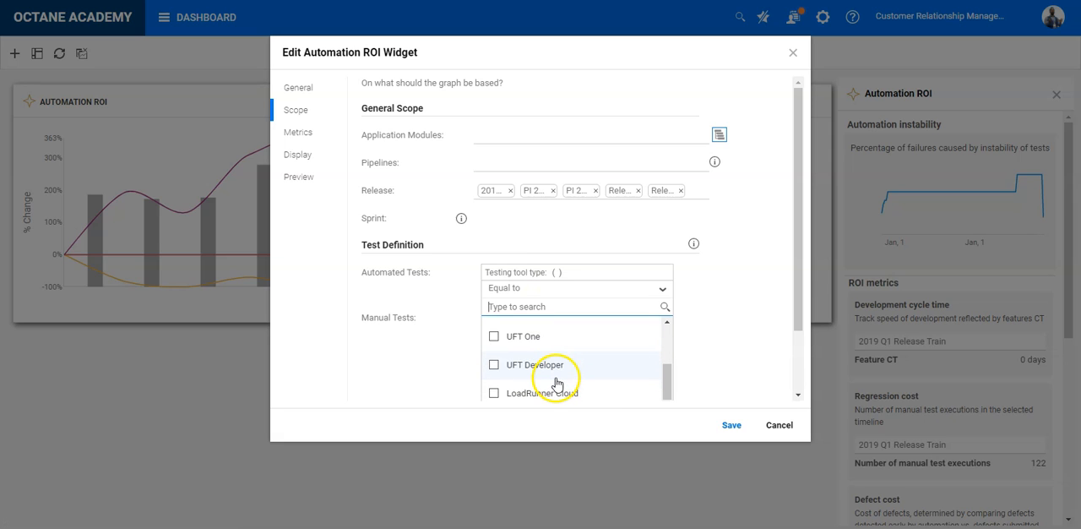
left_click(541, 338)
left_click(540, 365)
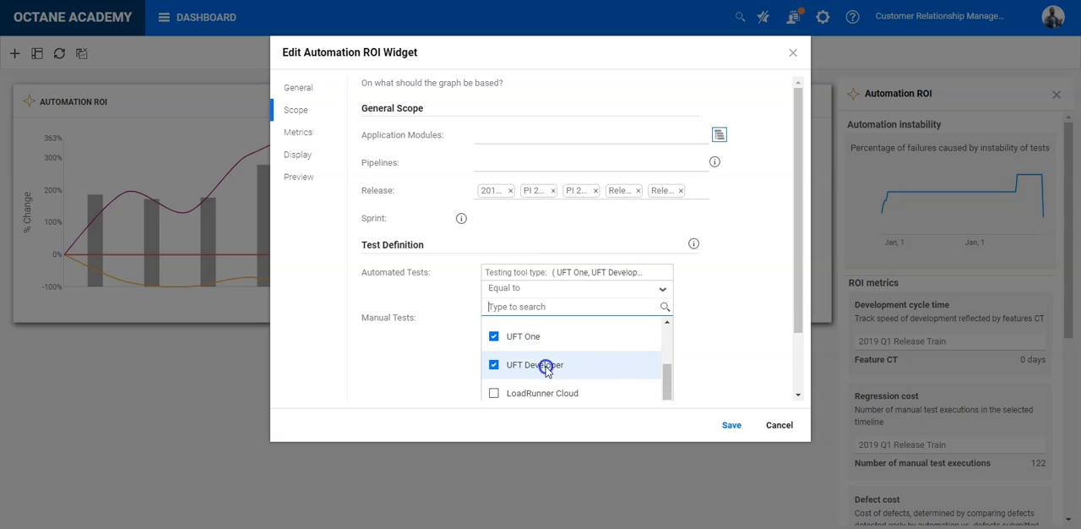
scroll(720, 372, "down", 1)
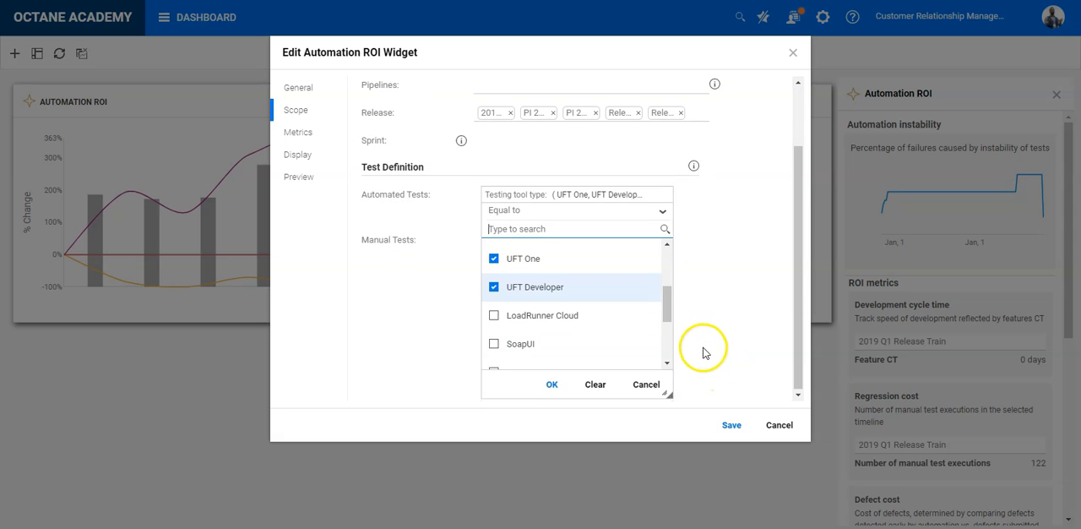
left_click(549, 387)
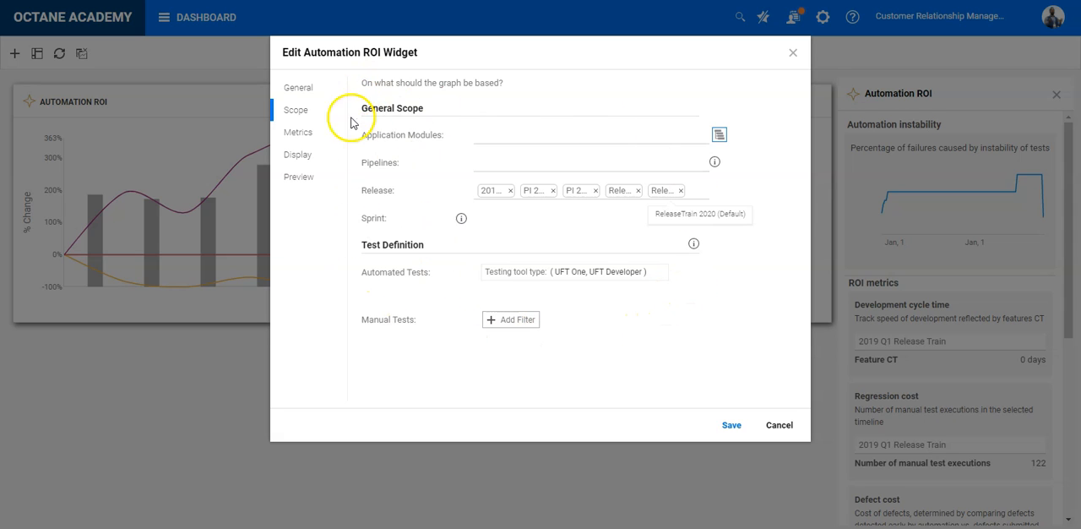
Step: Set the feature cycle time's end phase to In Testing in the widget metrics and change it back to Done
left_click(308, 135)
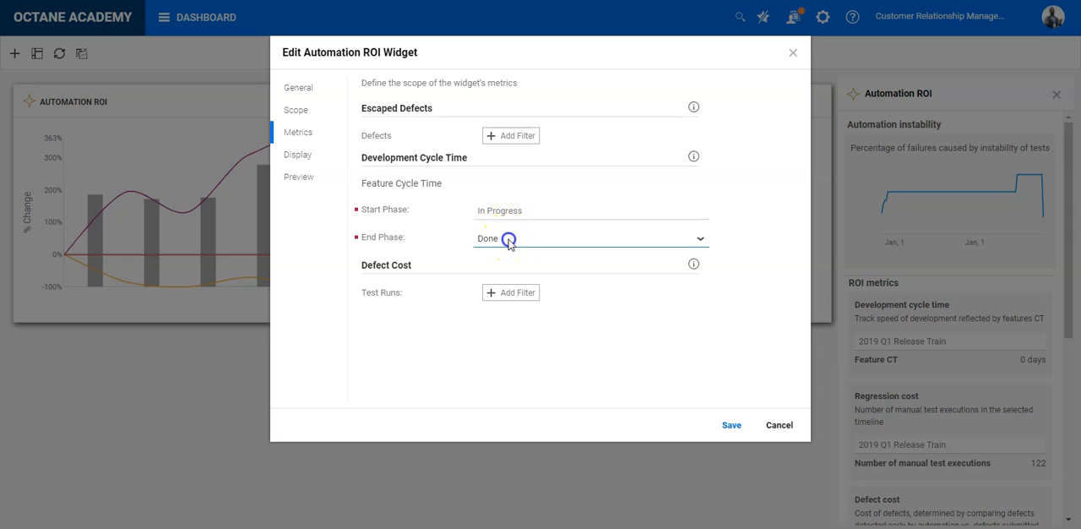
left_click(505, 239)
left_click(516, 275)
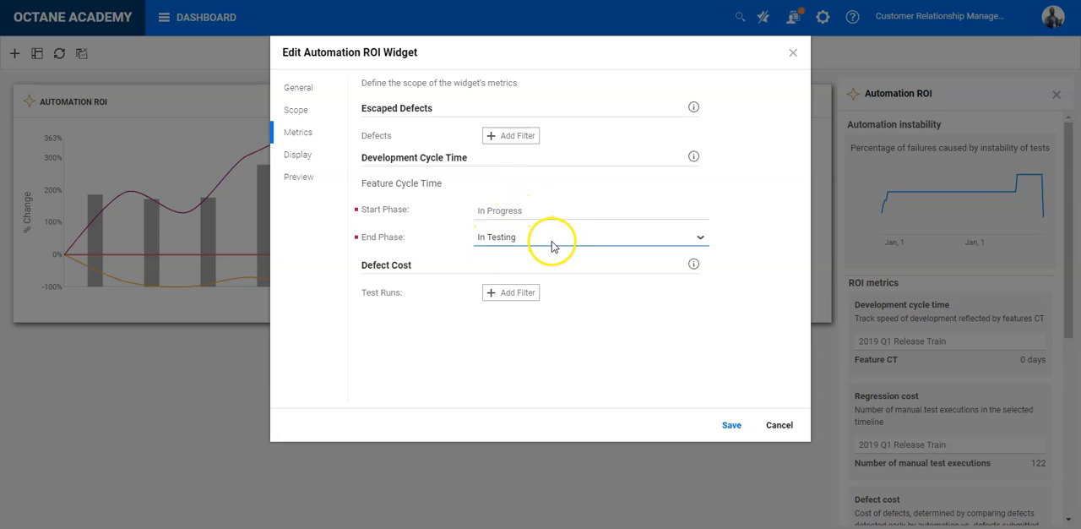
left_click(553, 246)
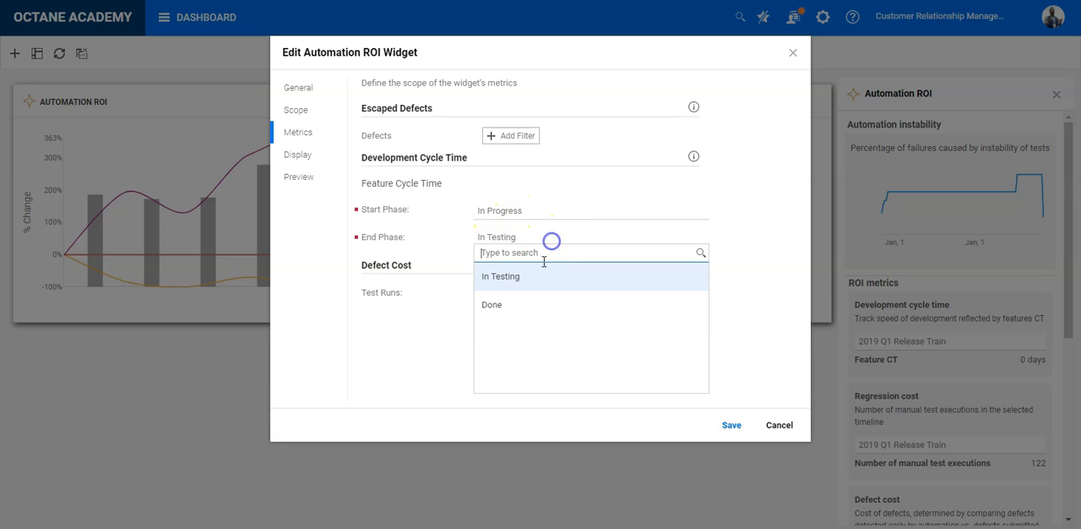
left_click(500, 307)
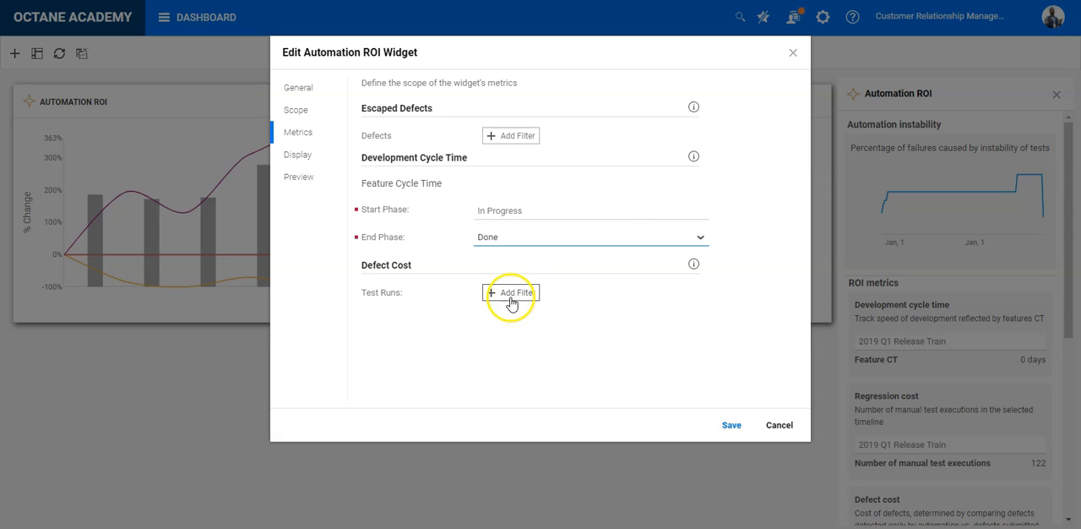
Step: Choose Development cycle time, Regression cost and Escaped defects as the displayed KPIs and clear the selection again
left_click(313, 156)
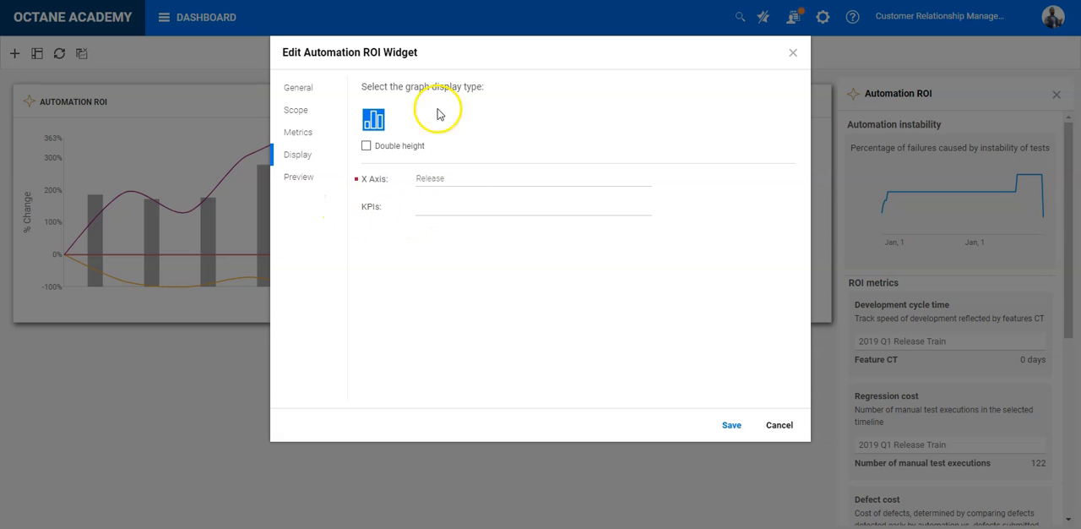
left_click(442, 207)
left_click(484, 250)
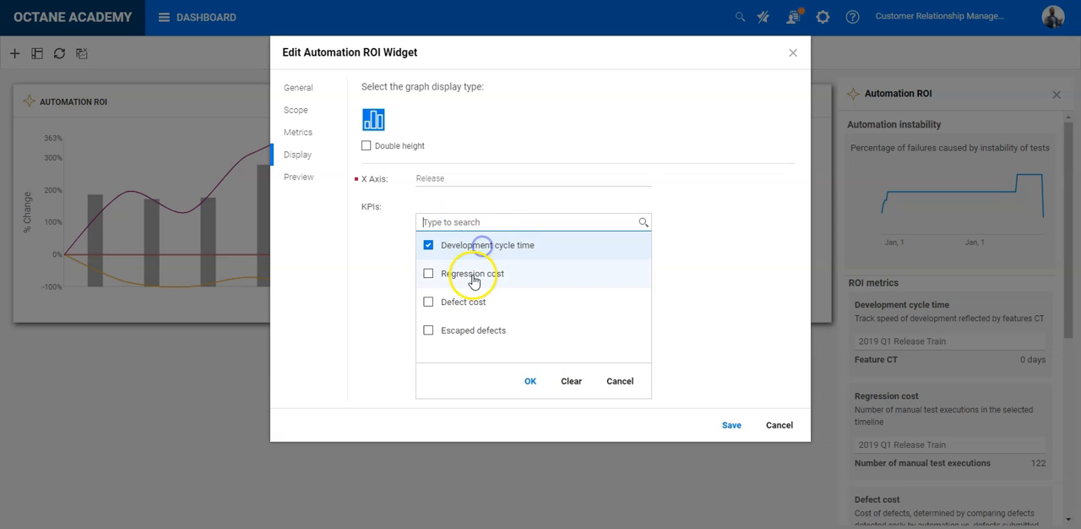
left_click(458, 274)
left_click(459, 331)
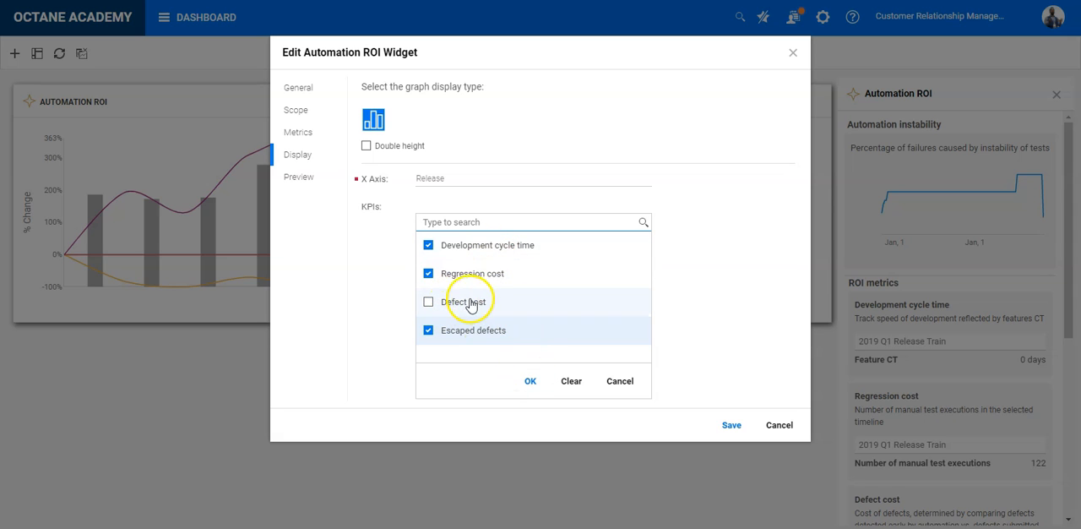
left_click(530, 381)
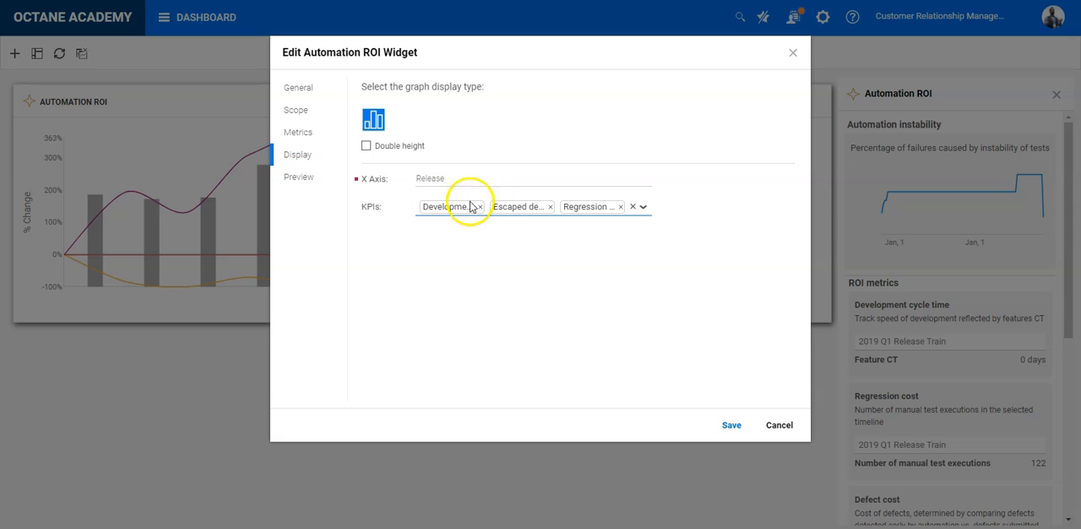
left_click(633, 206)
Step: Preview the reconfigured Automation ROI chart with its release metrics and save the widget configuration
left_click(299, 176)
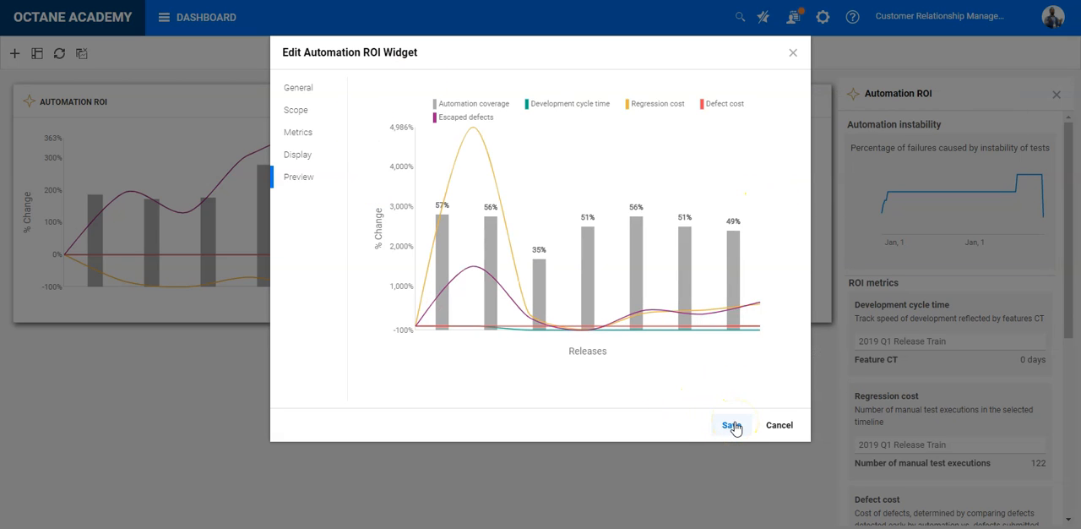
mouse_move(549, 283)
mouse_move(431, 270)
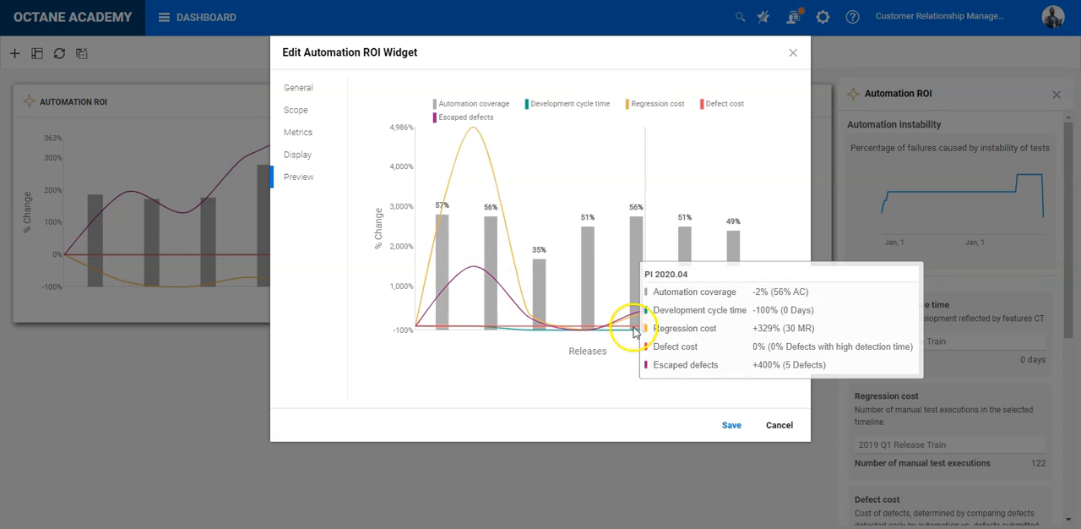
left_click(731, 425)
Step: Set the release of the Development cycle time metric in the widget details to 2019 Q3 Release Train
mouse_move(135, 227)
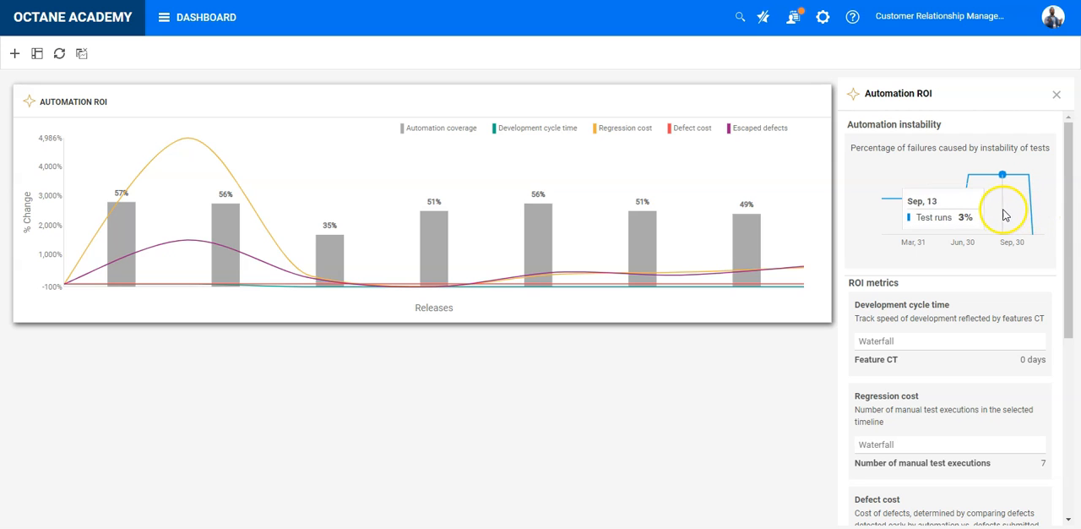
mouse_move(174, 160)
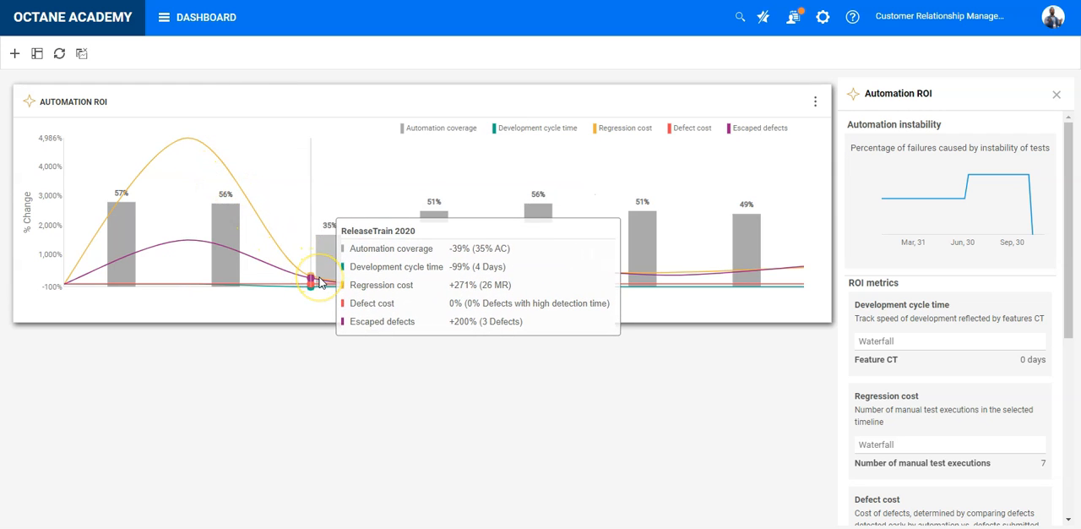
scroll(968, 243, "down", 3)
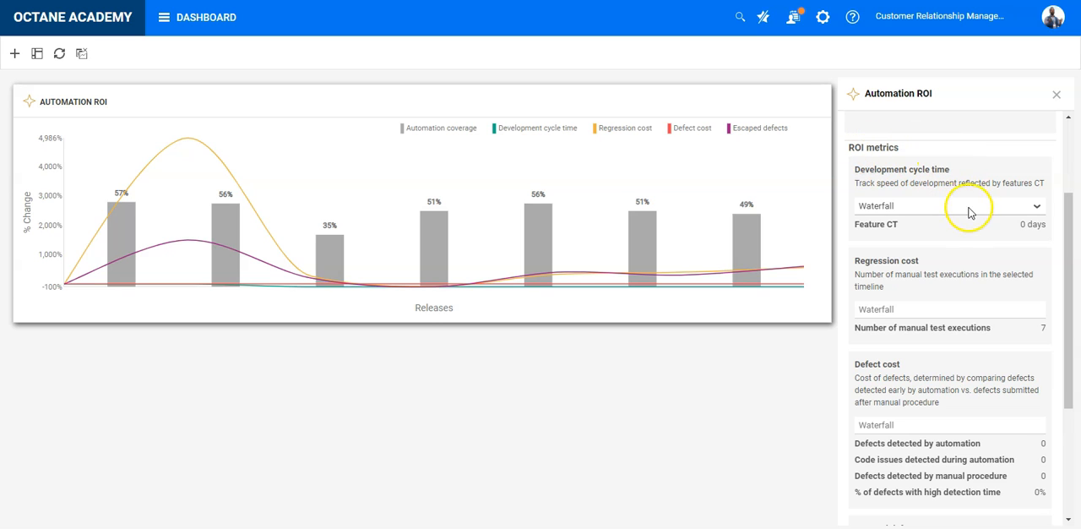
left_click(971, 207)
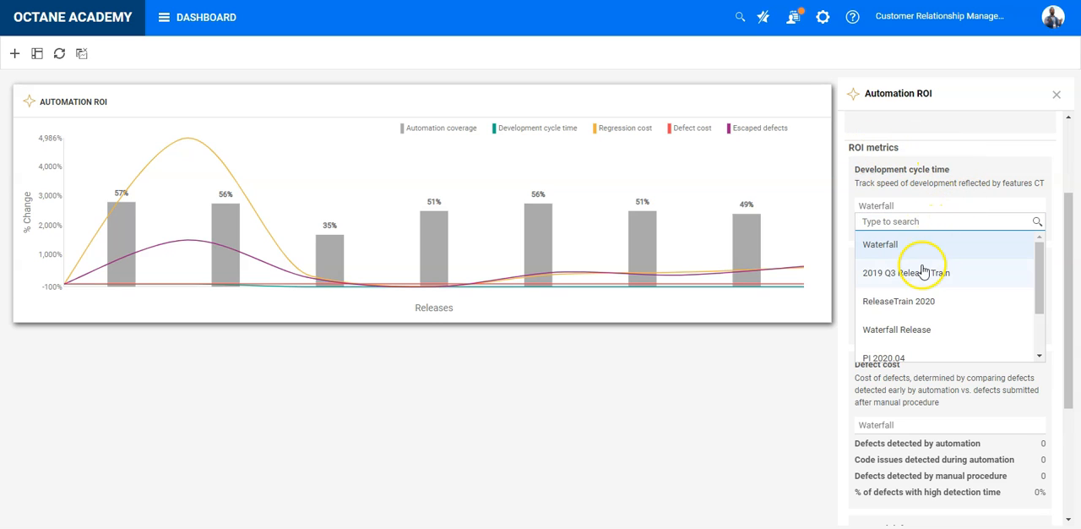
left_click(940, 279)
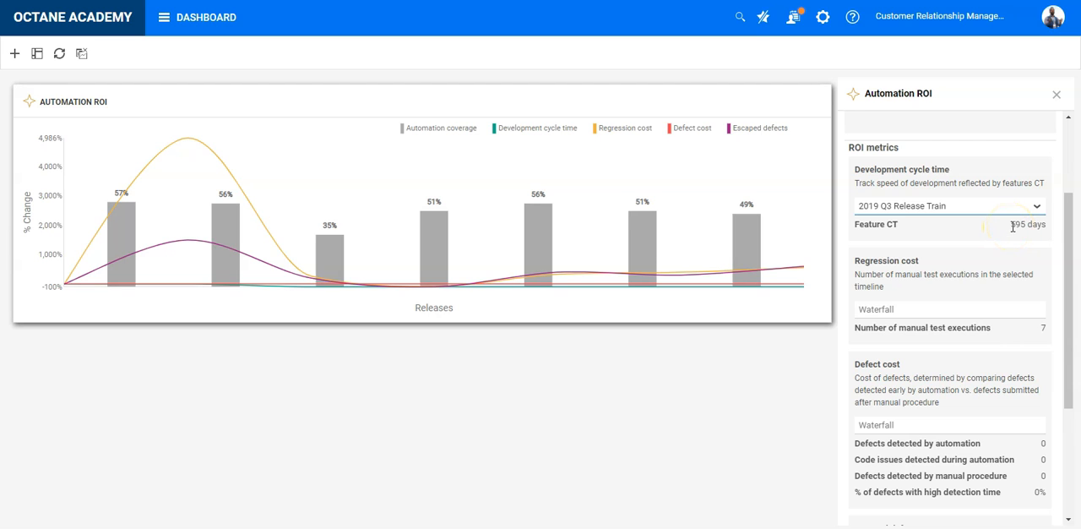
left_click_drag(1011, 226, 1031, 229)
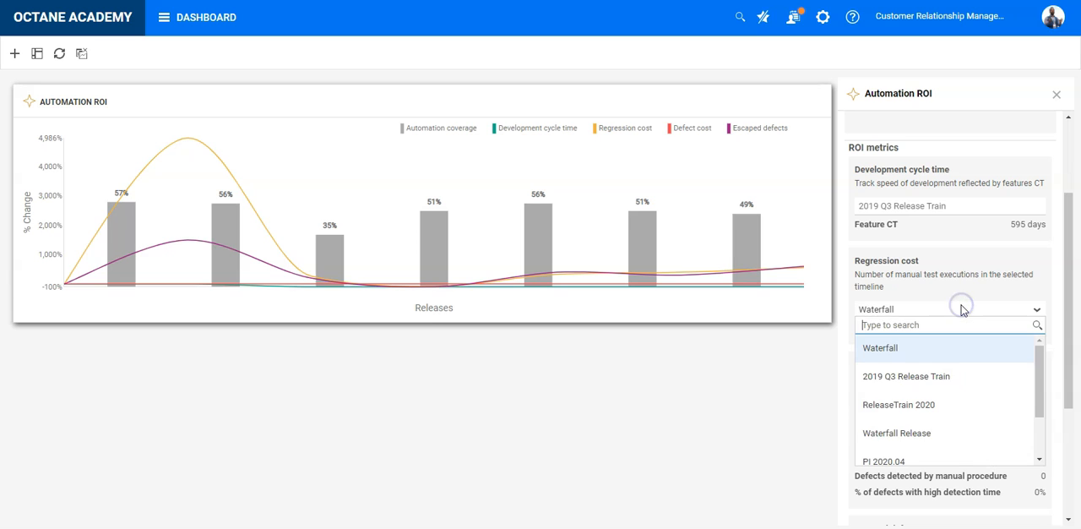
Step: Set the release of the Regression cost and Defect cost metrics to 2019 Q3 Release Train
left_click(931, 376)
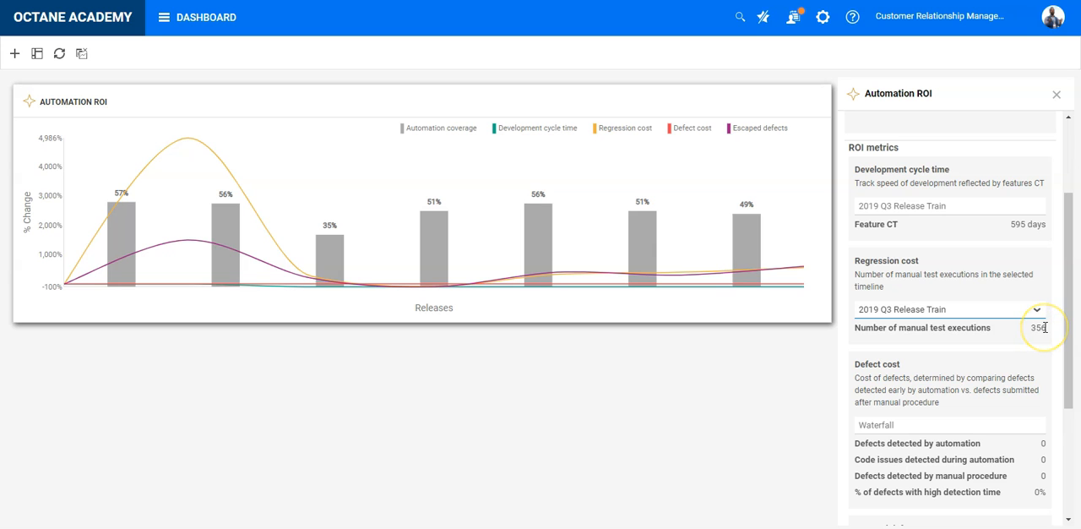
scroll(1014, 330, "down", 4)
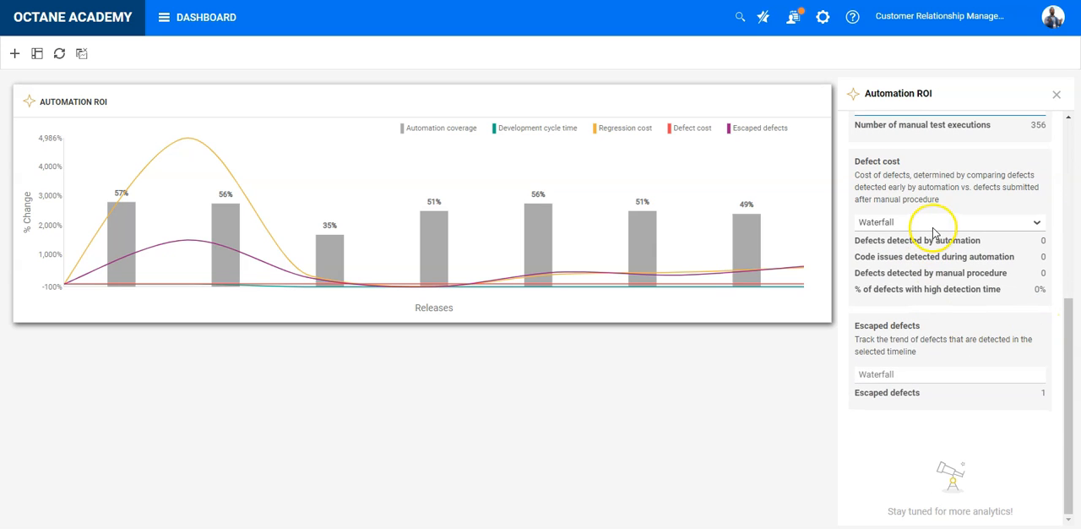
left_click(932, 224)
left_click(917, 288)
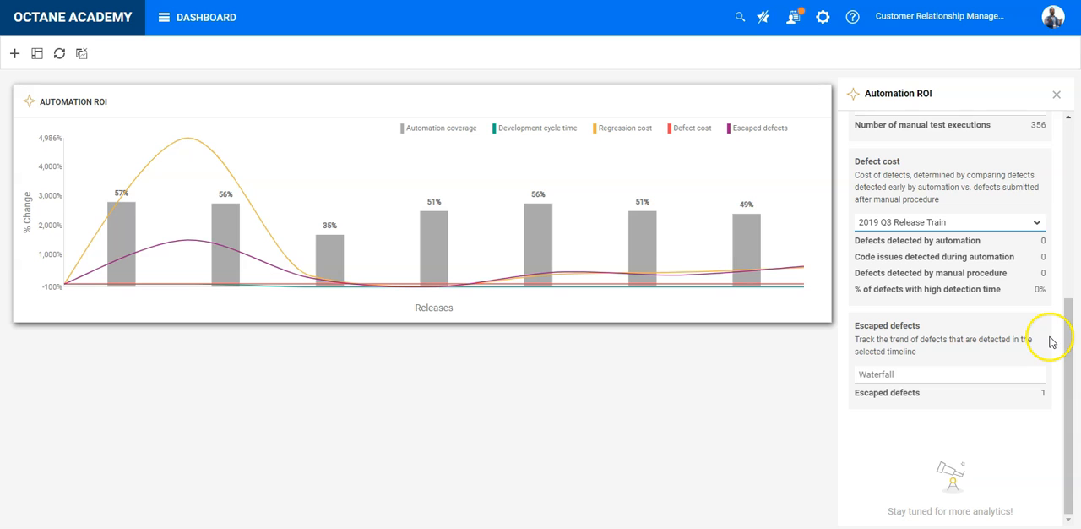
Step: Set the release of the Escaped defects metric to 2019 Q3 Release Train, review the ROI metrics and close the widget details
left_click(929, 375)
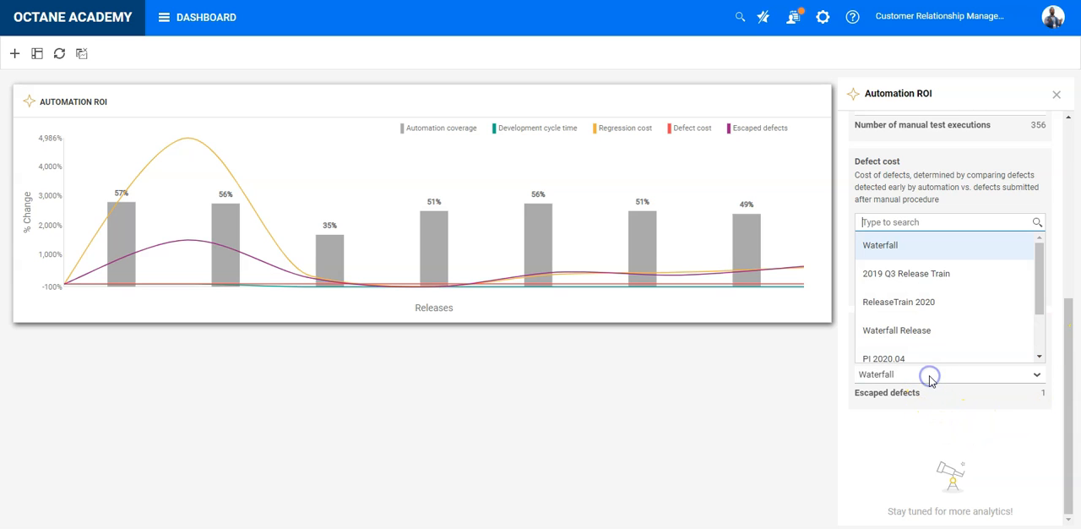
left_click(935, 274)
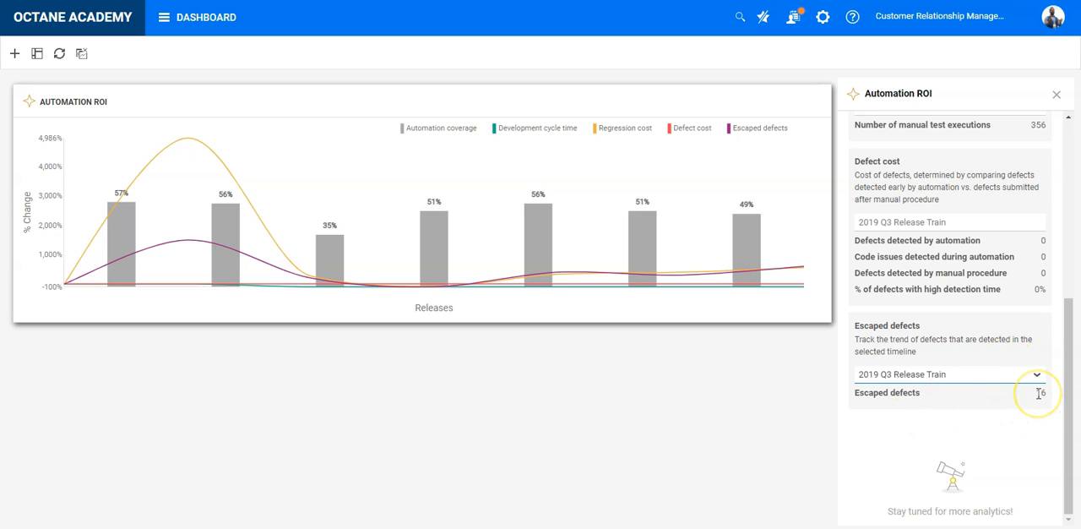
scroll(967, 218, "up", 5)
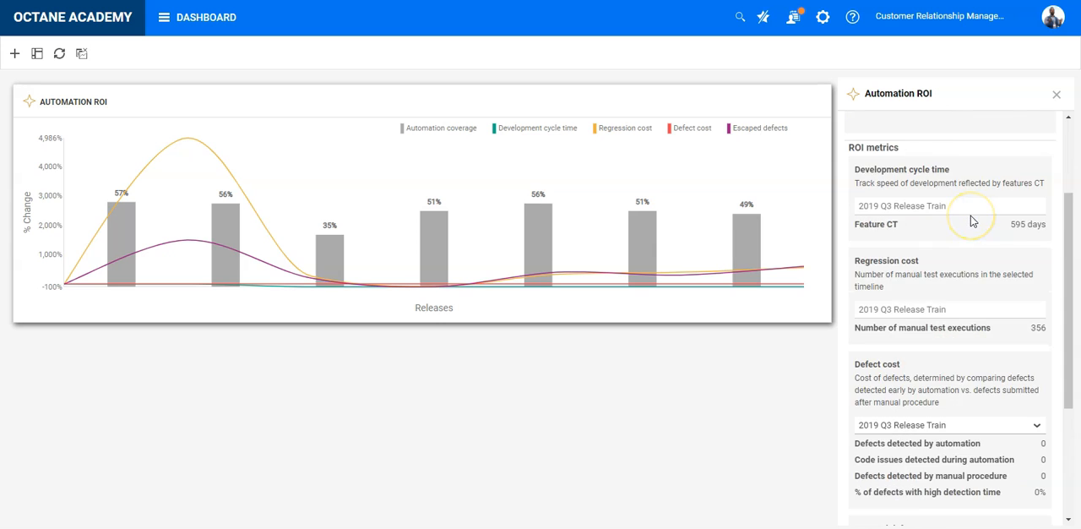
scroll(971, 220, "up", 1)
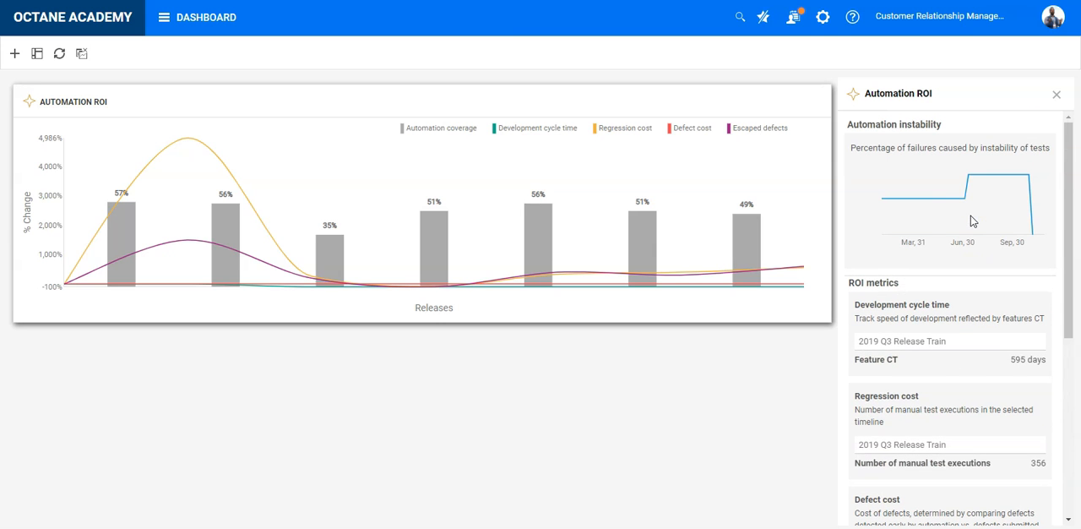
left_click(1057, 95)
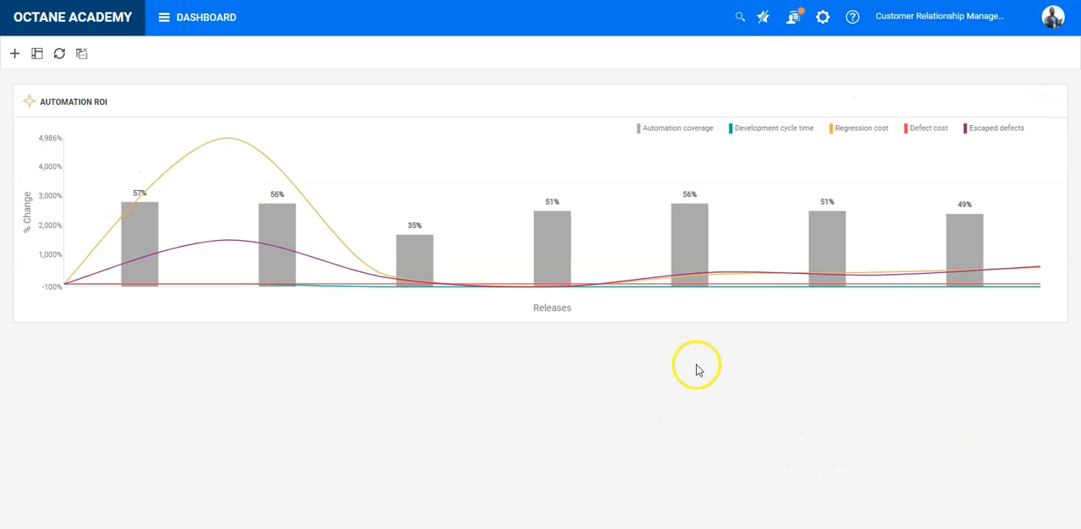
Step: View the Automation ROI widget in full screen, exit to the dashboard and return to the home page
left_click(1050, 104)
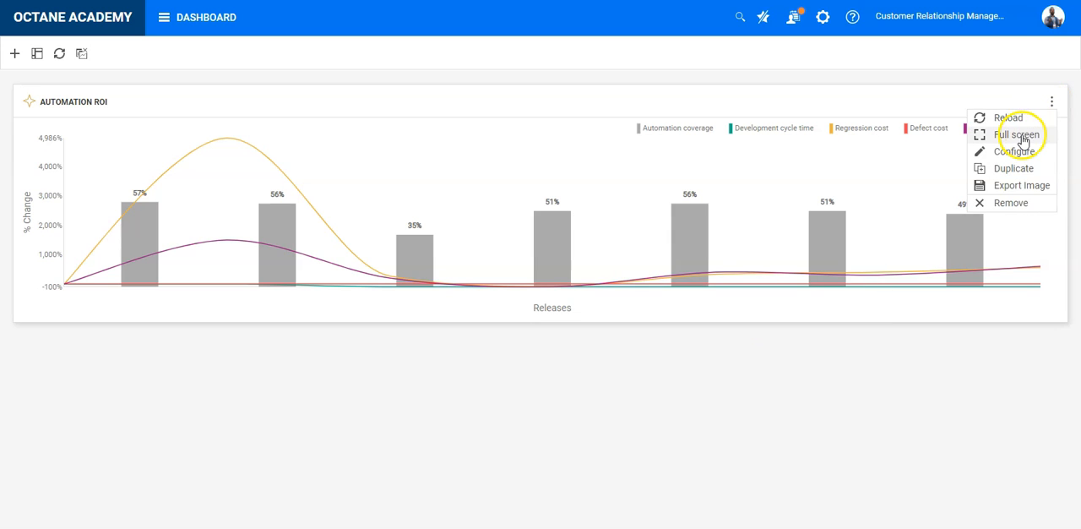
left_click(1020, 134)
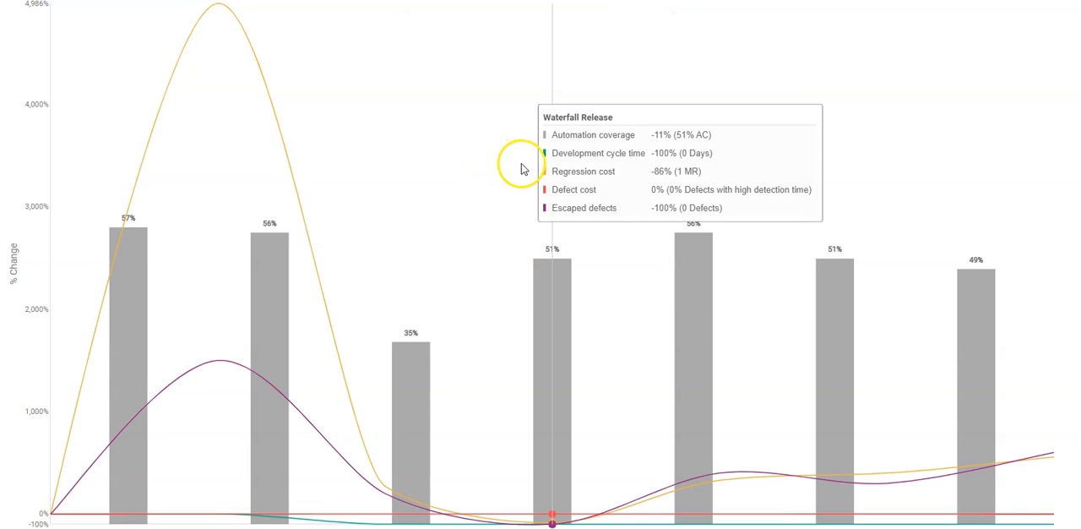
left_click(541, 3)
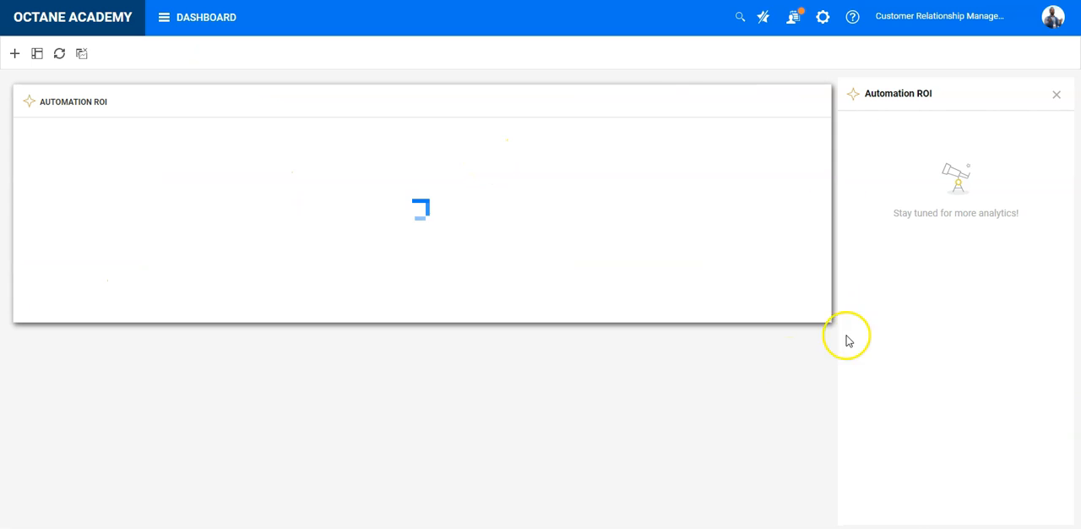
left_click(1057, 95)
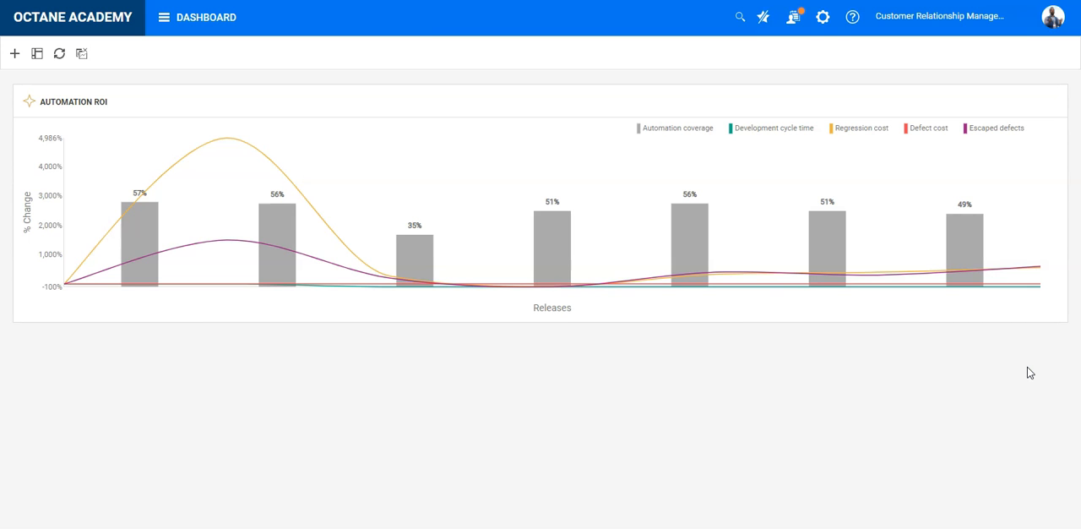
left_click(132, 30)
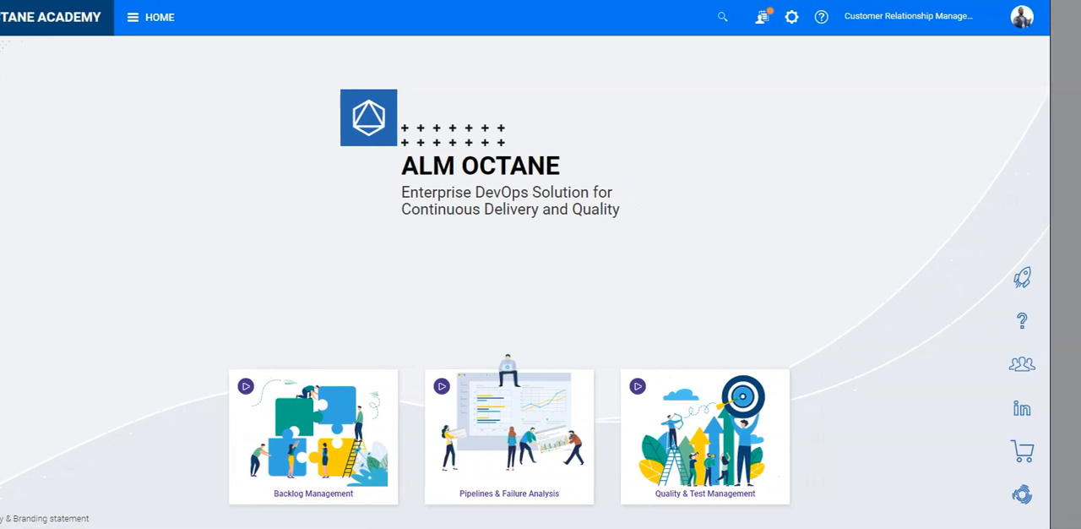